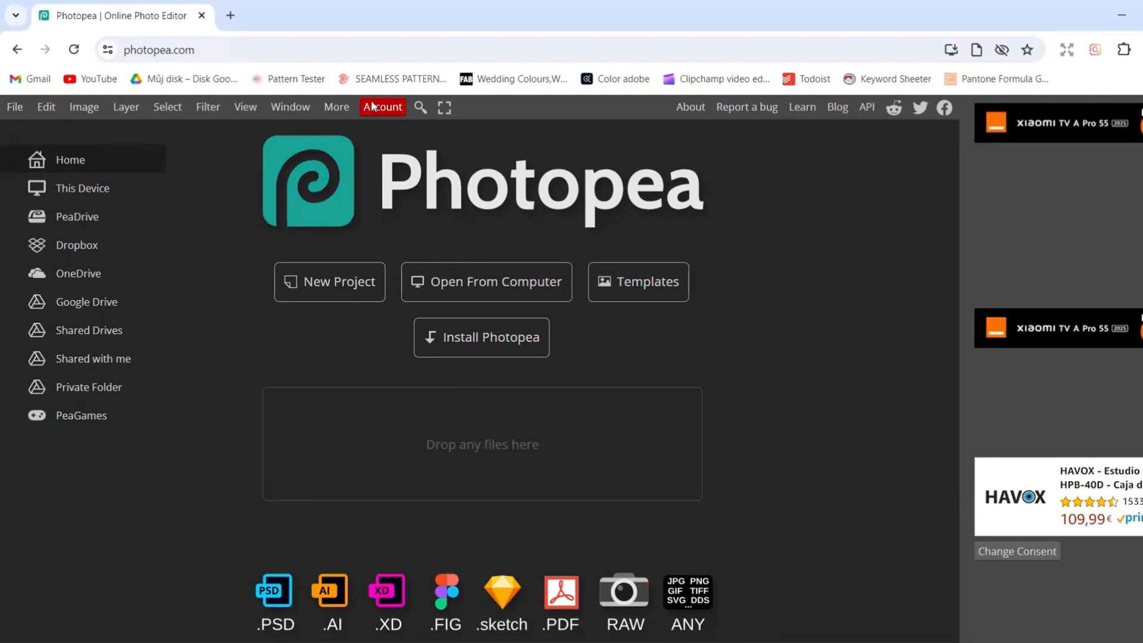
Open the bedding mockup 2.psd and delete its free-psd-templates.com overlay layer
click(12, 105)
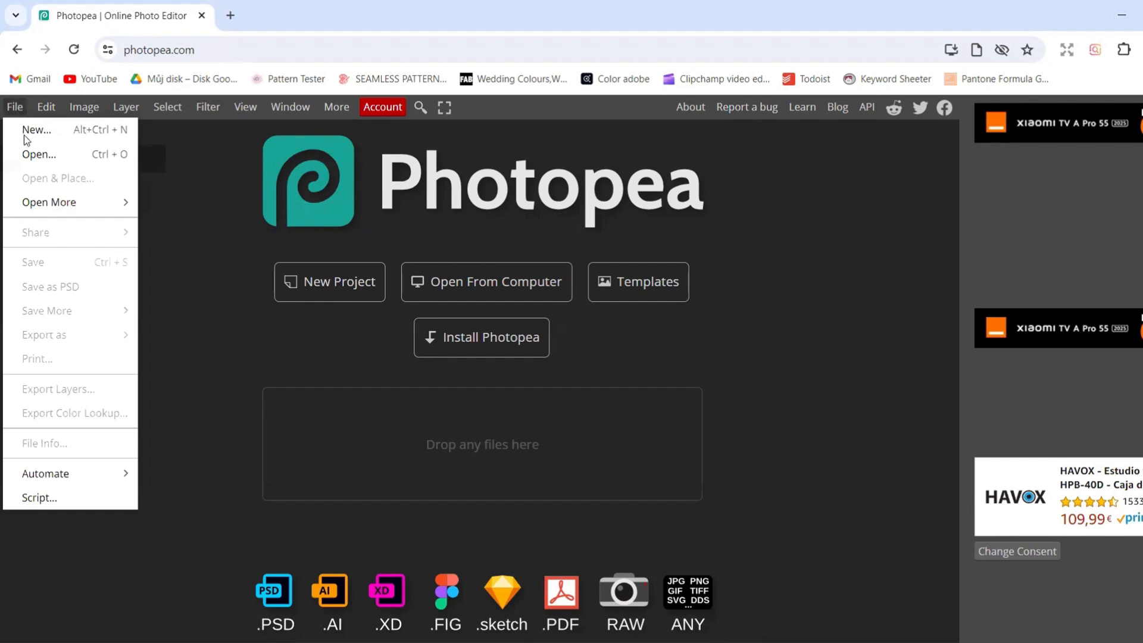
click(28, 151)
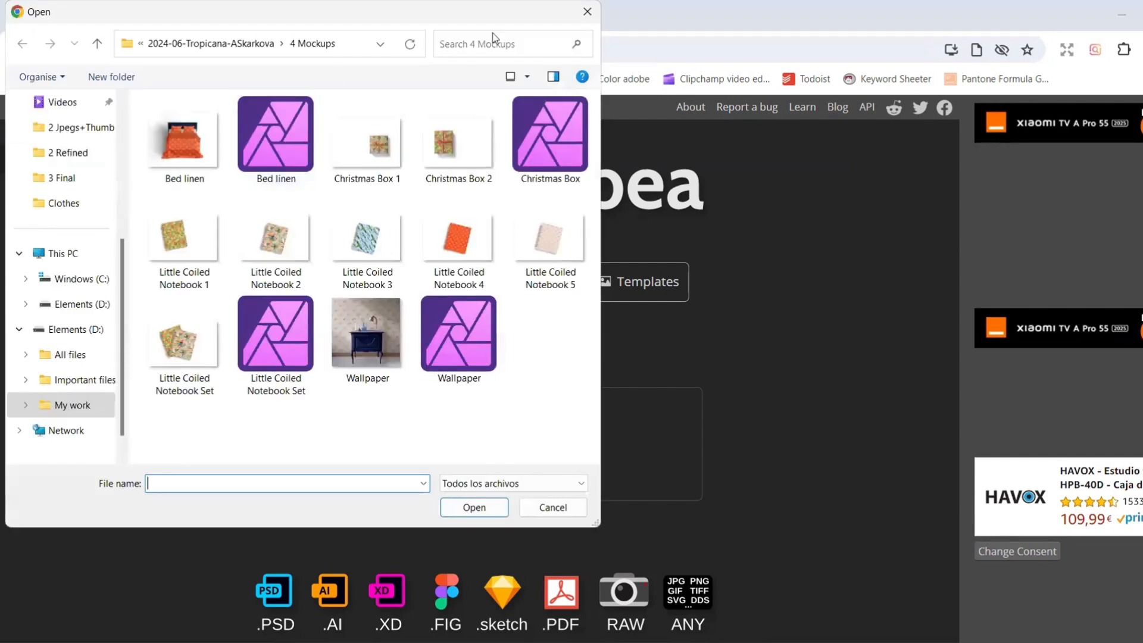
click(587, 12)
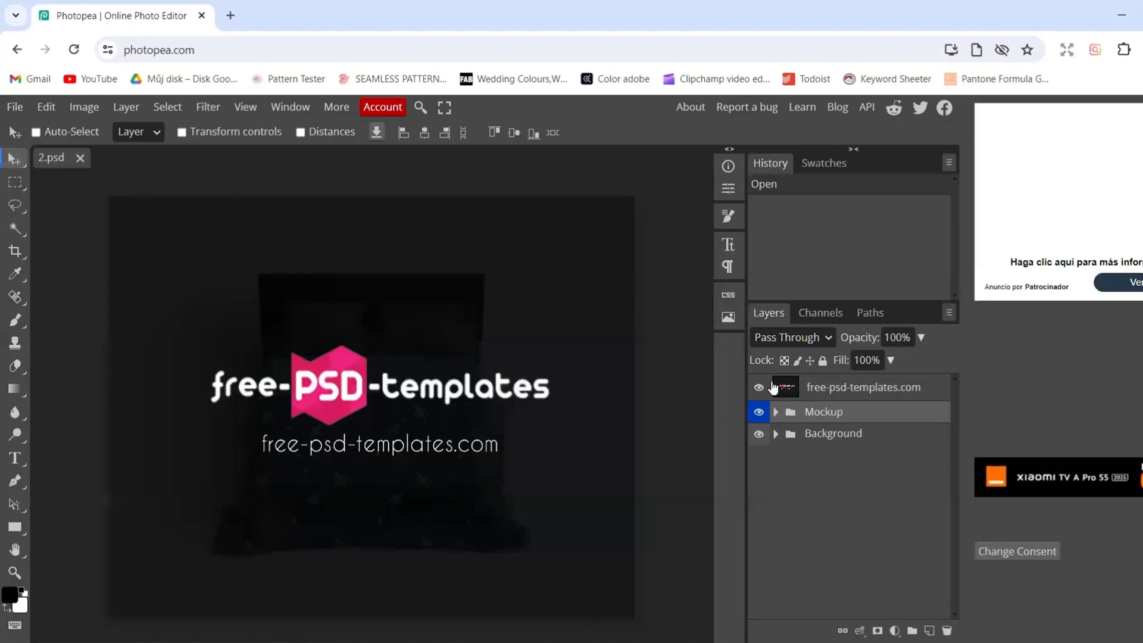
click(789, 390)
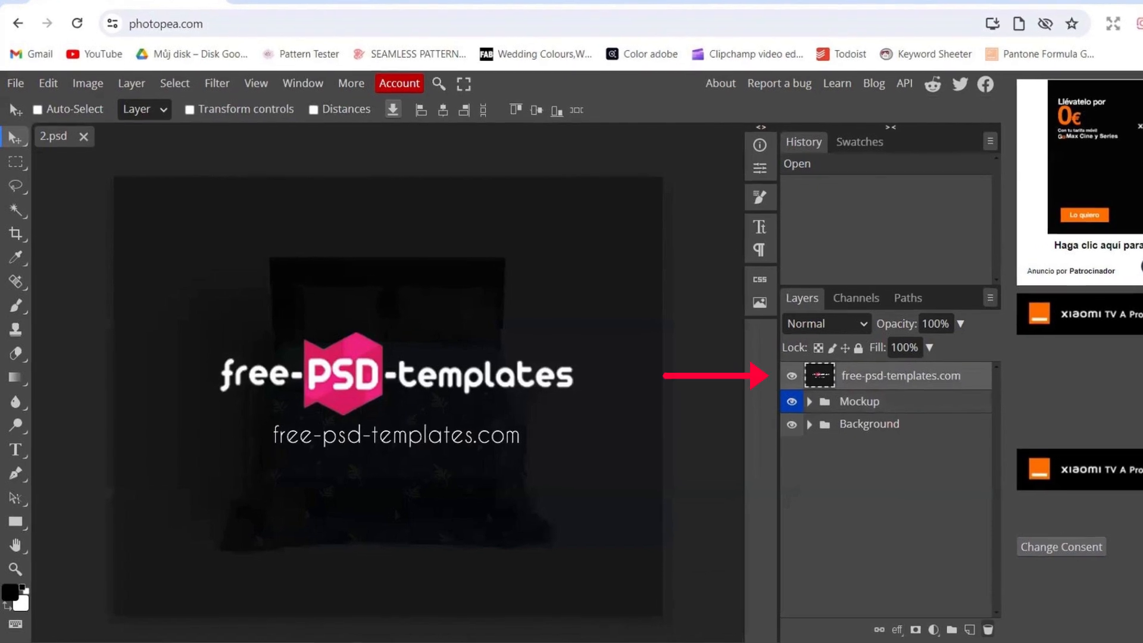
click(988, 630)
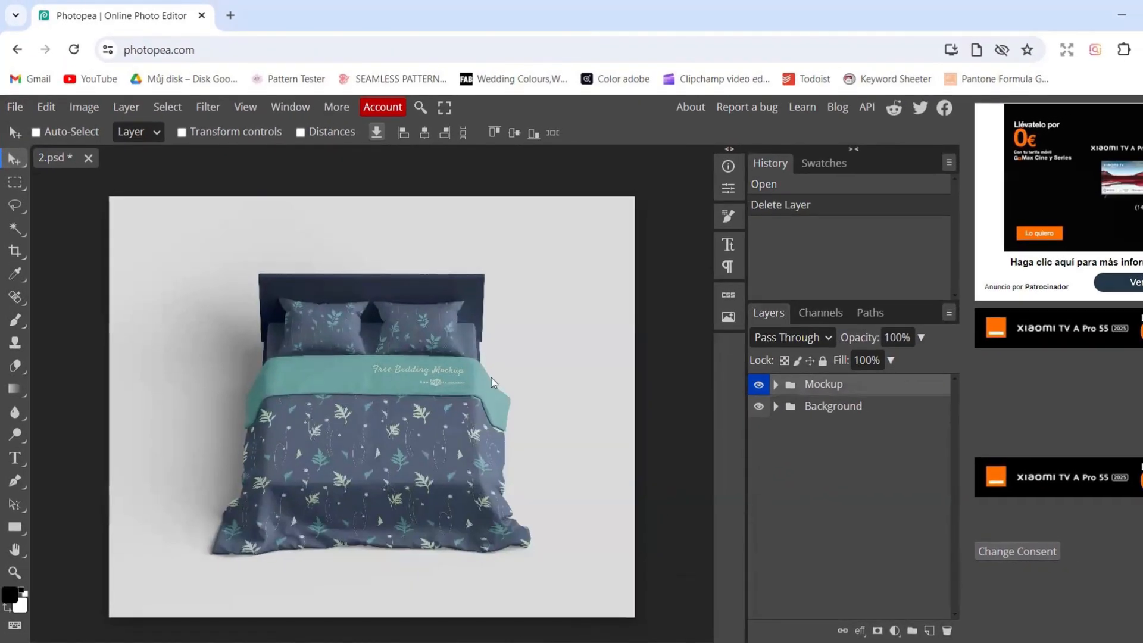
Open the 2023-01C-Poppy charm Standard repeat tile from the Poppy charm collection's 2 4000px tiles folder
click(15, 107)
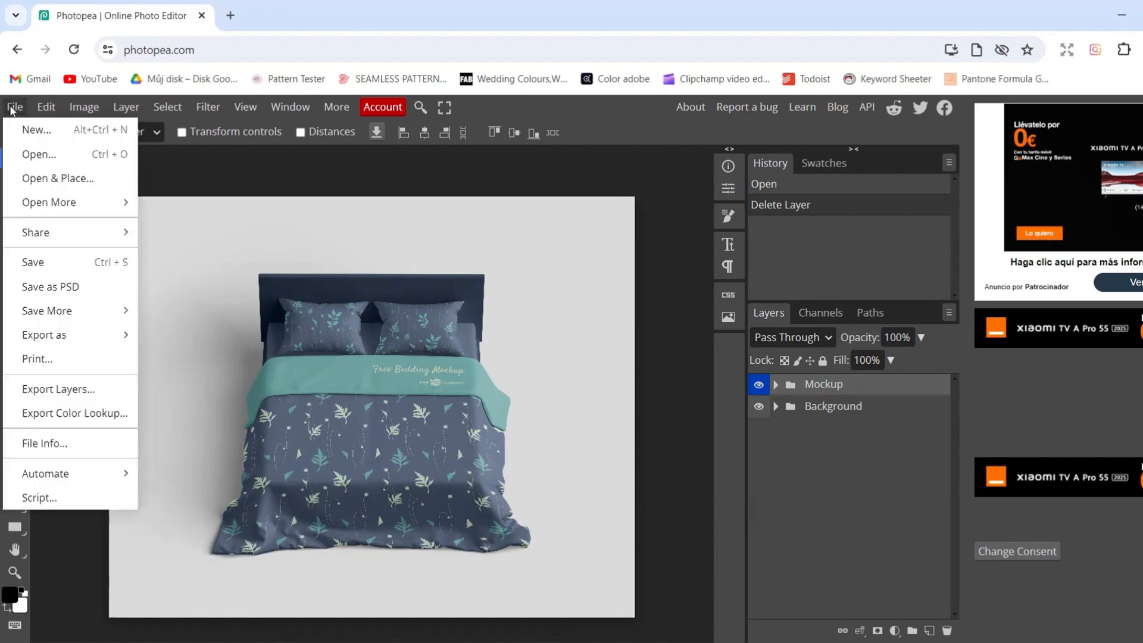
click(37, 154)
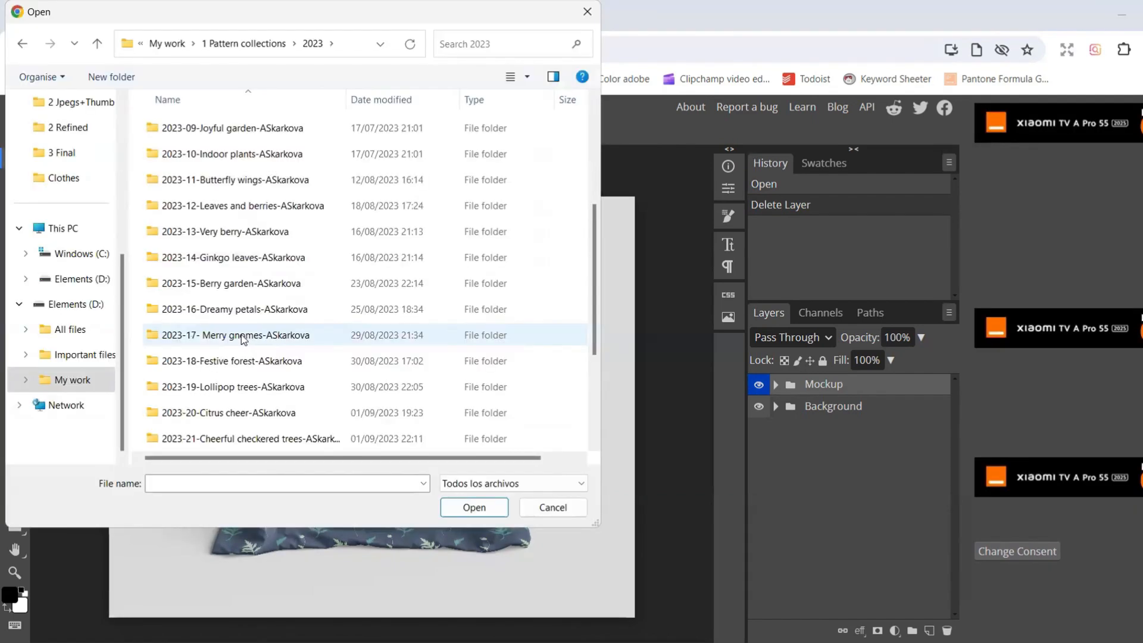
scroll(238, 351, down, 3)
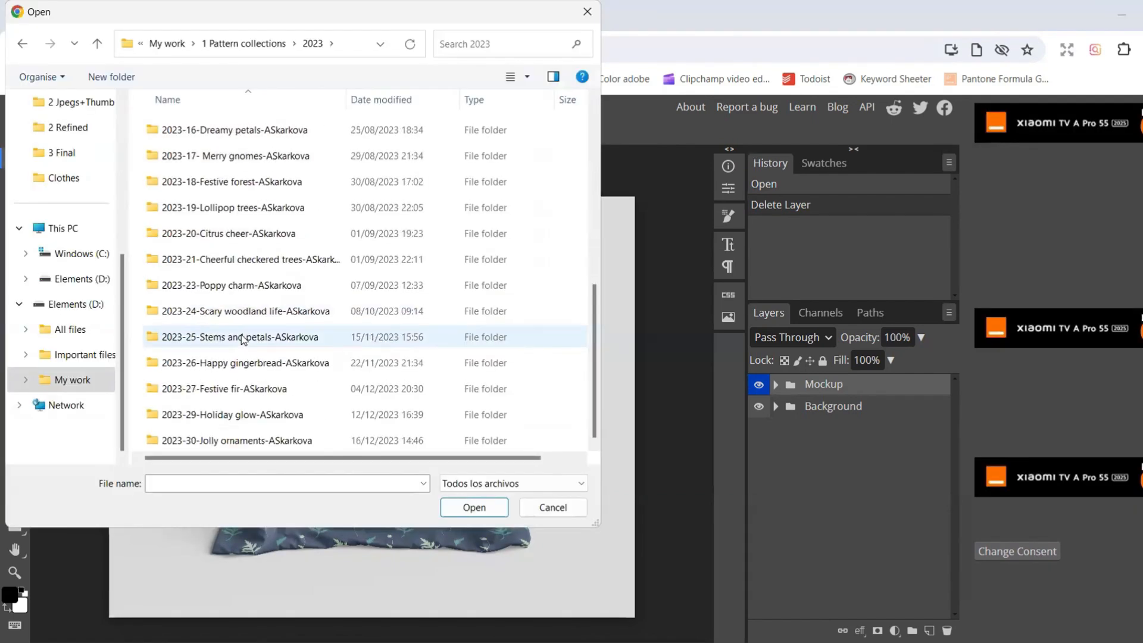
double_click(232, 285)
double_click(198, 150)
click(183, 251)
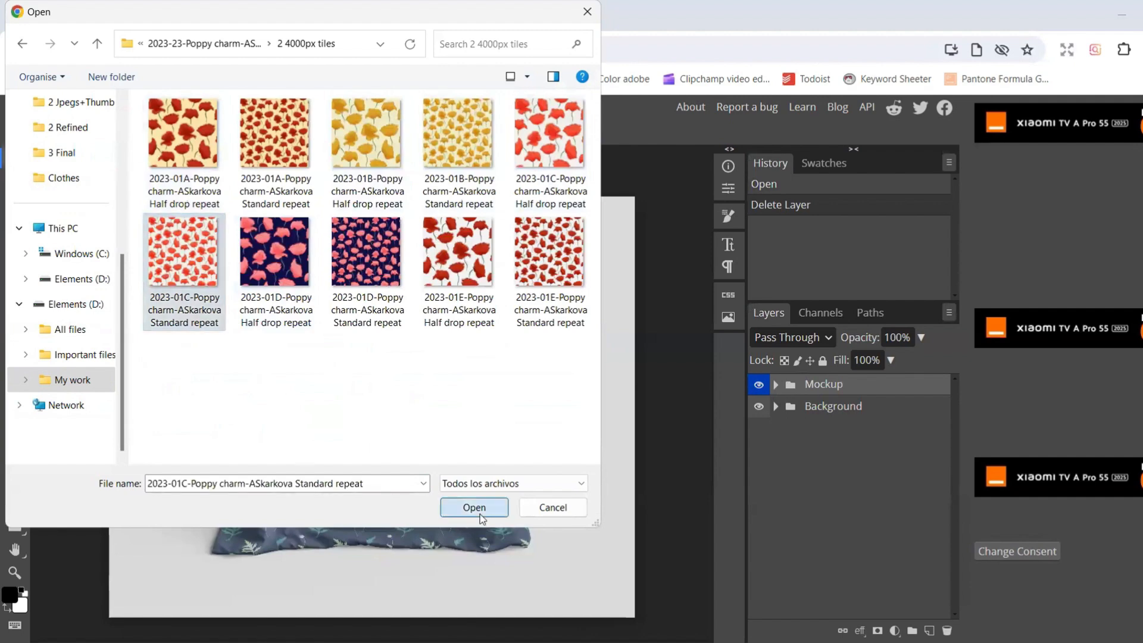
click(474, 507)
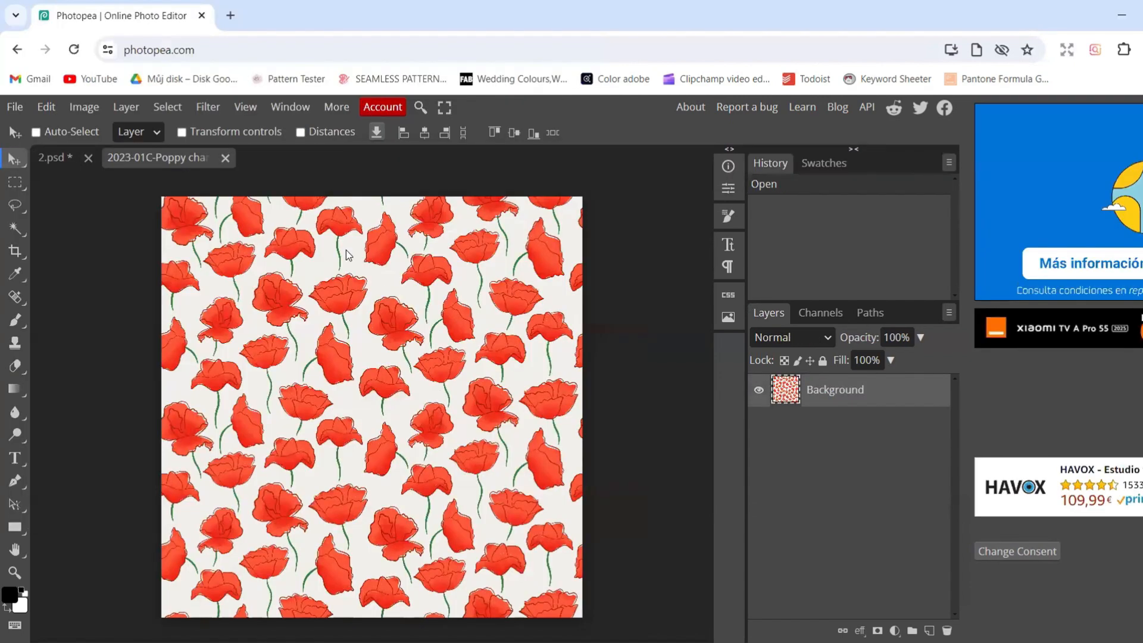
Define the poppy tile as a new pattern
click(48, 112)
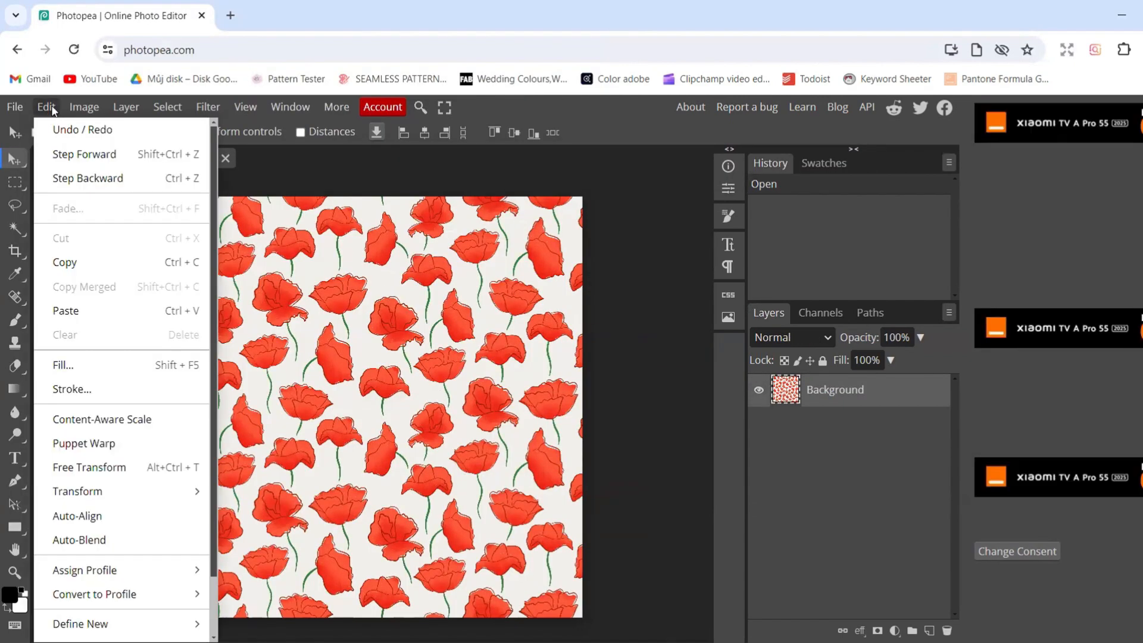
mouse_move(179, 624)
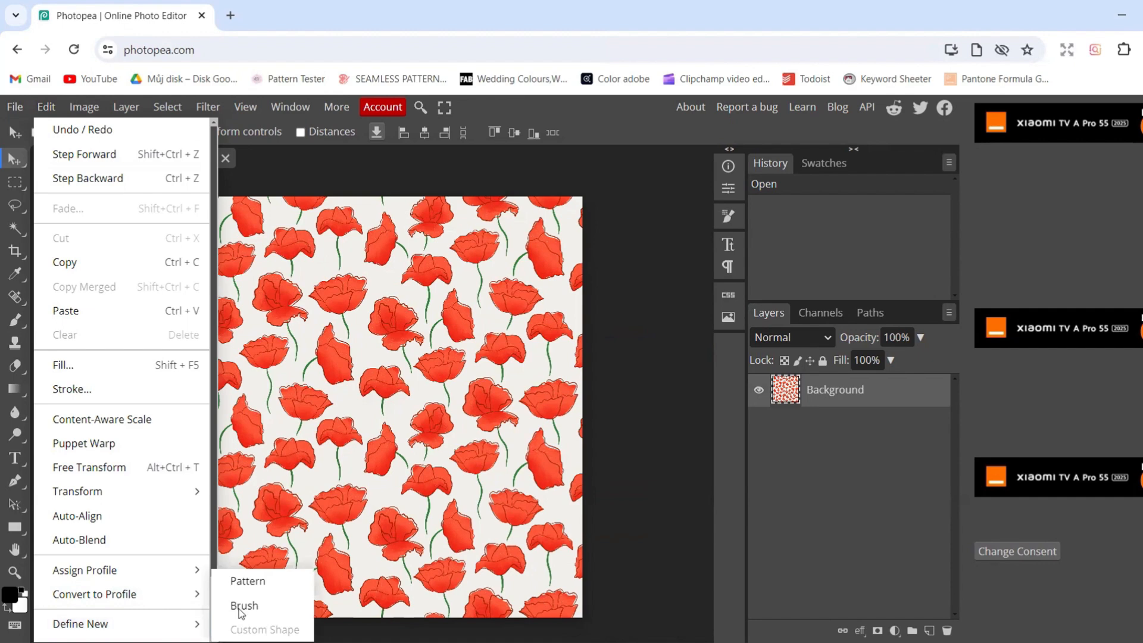
click(246, 582)
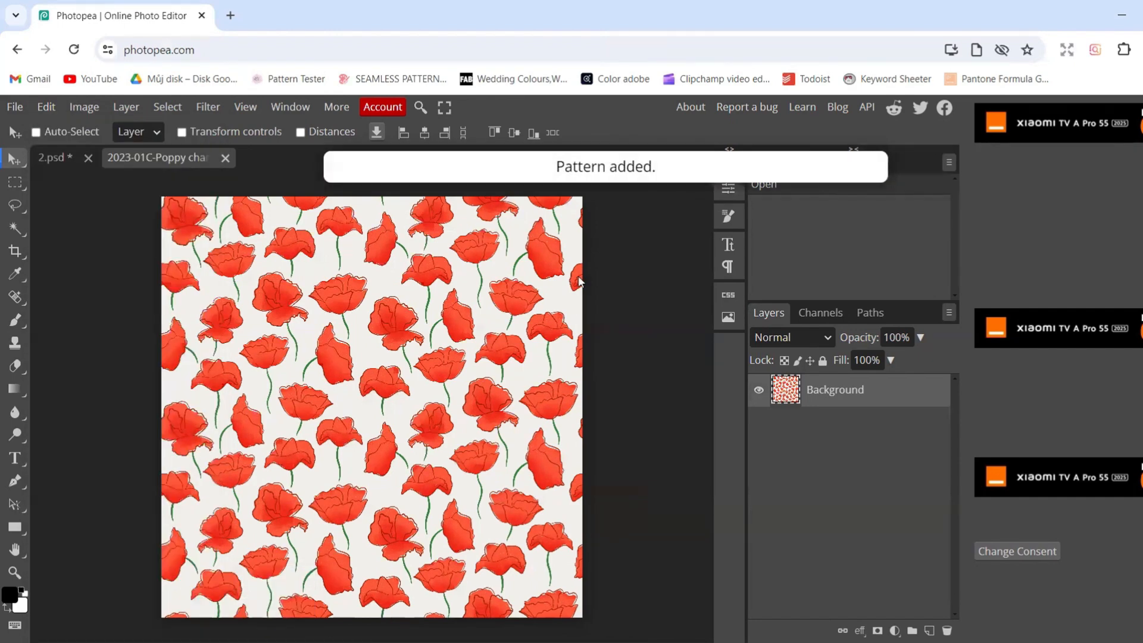
Return to 2.psd, expand the Mockup group and open the left pillow's smart object for editing
click(45, 155)
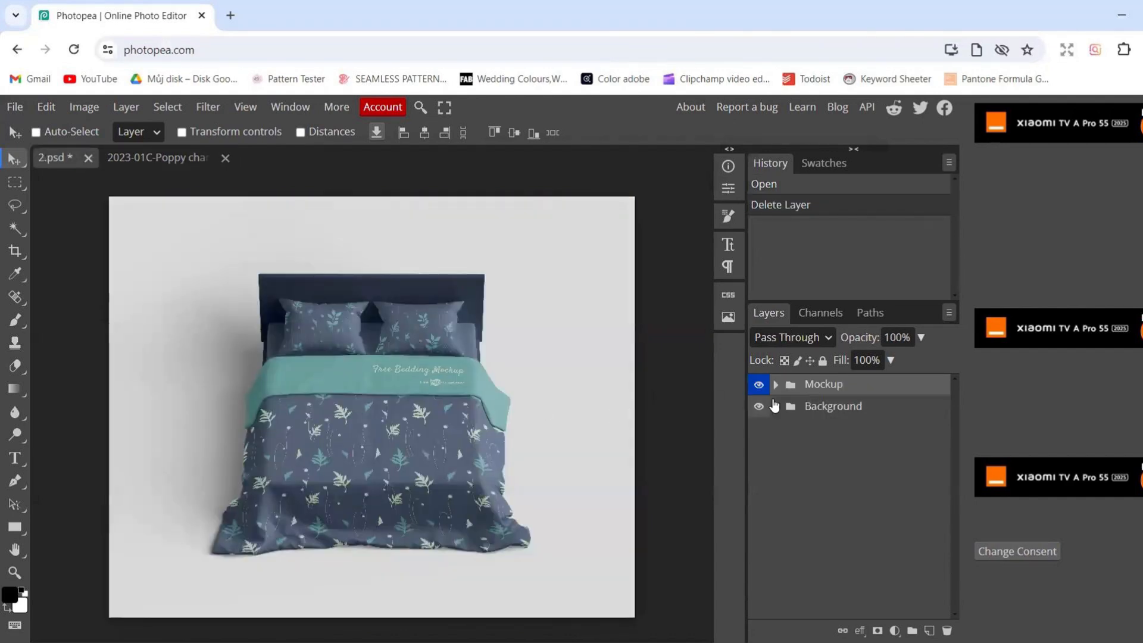
click(775, 385)
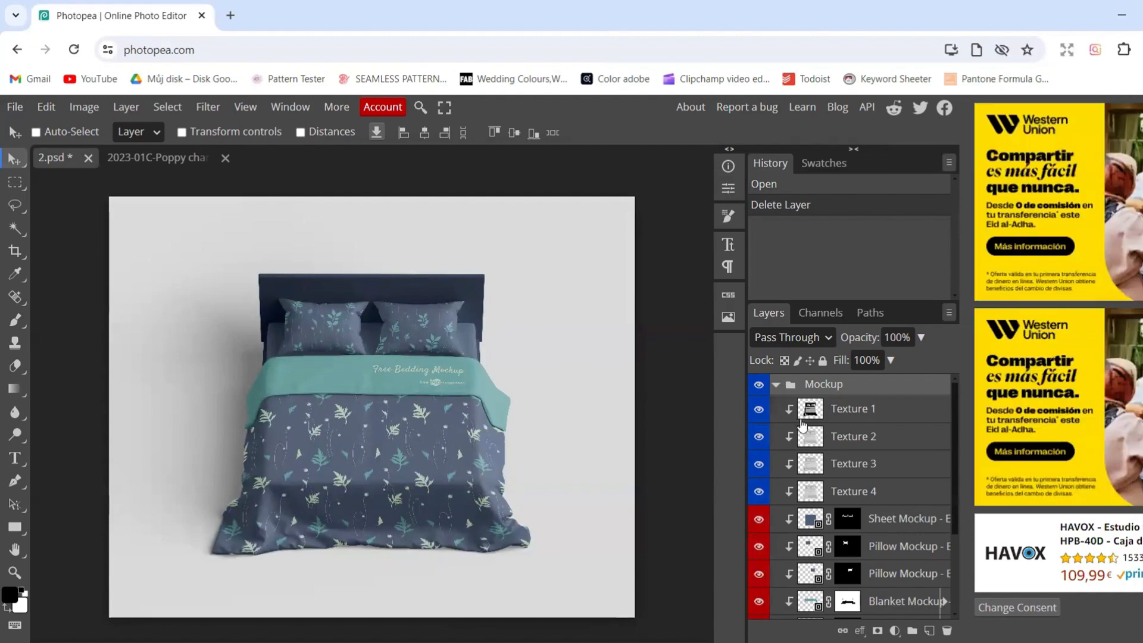
scroll(804, 435, down, 3)
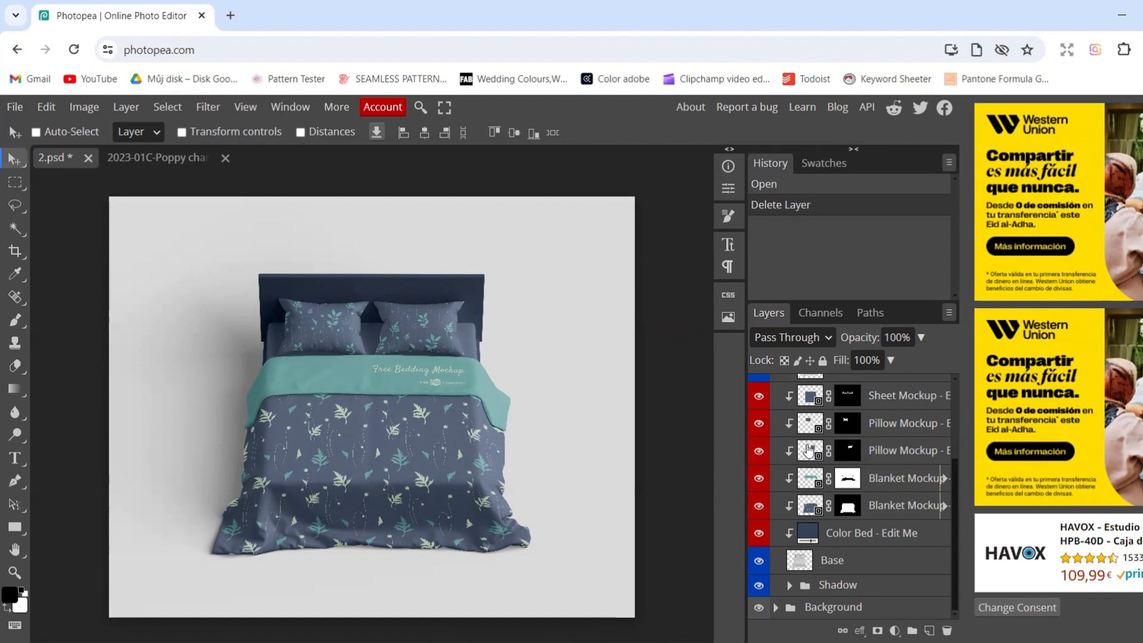
double_click(805, 426)
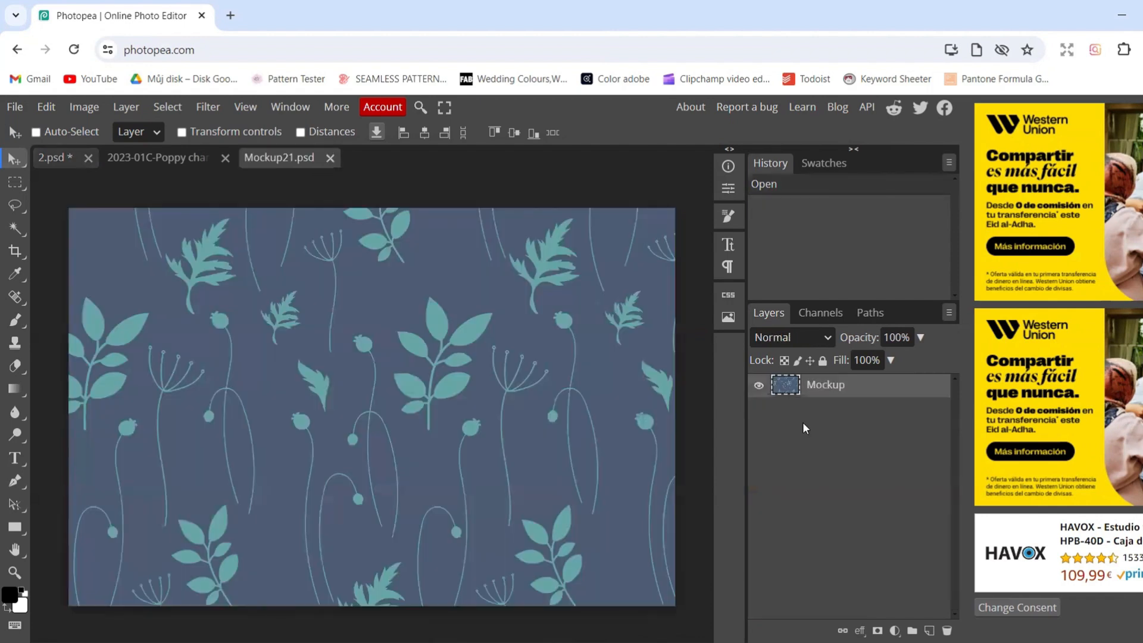
Add a Pattern Fill layer above the pillow's Mockup layer and choose the red poppy pattern for it
click(894, 630)
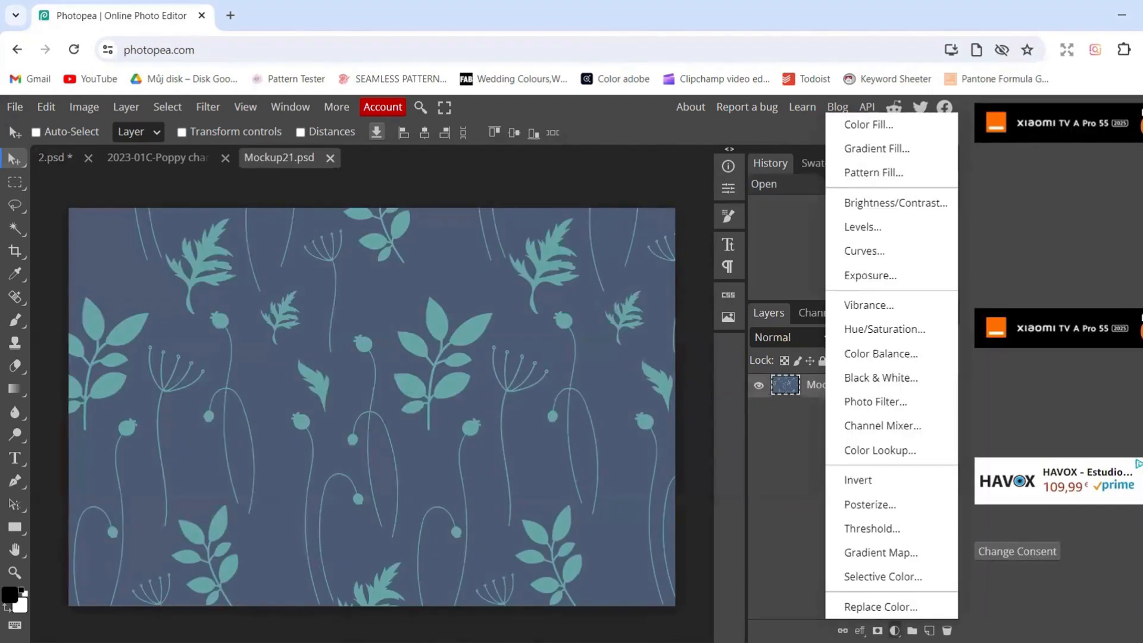
click(902, 166)
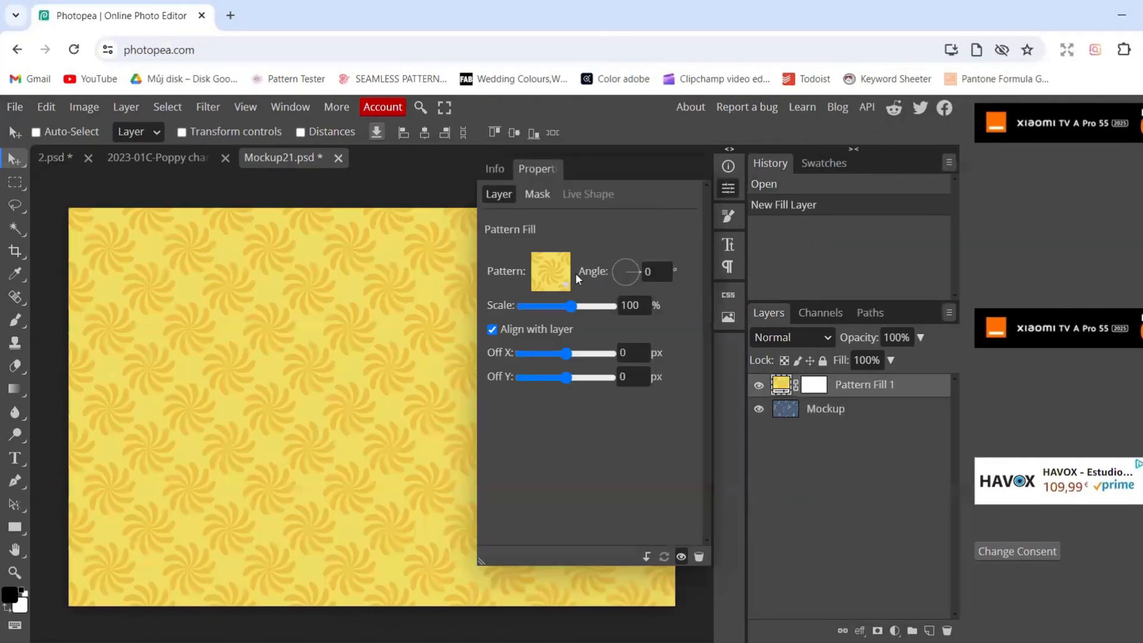
click(565, 288)
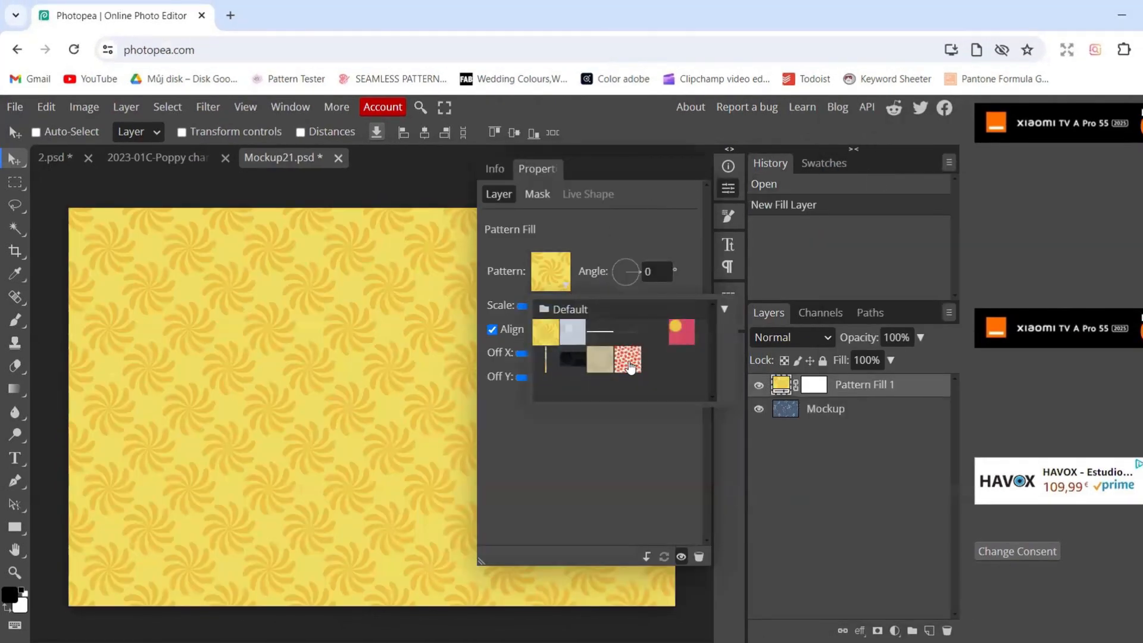
click(630, 362)
click(627, 228)
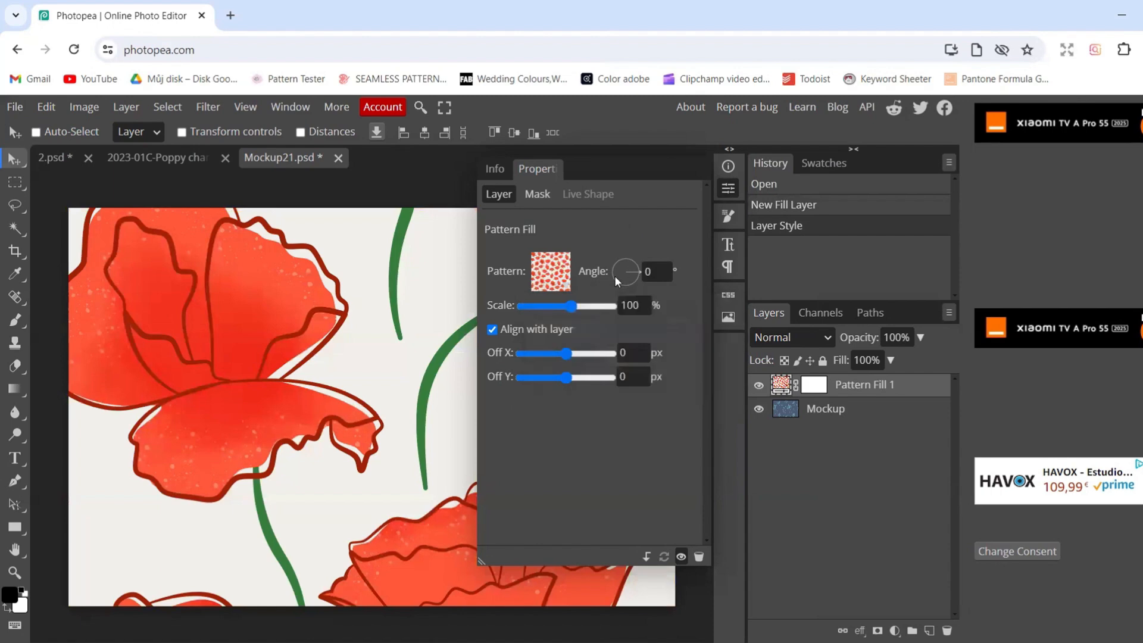
Scale the poppy pattern fill to 58% and save the smart object to preview the left pillow in 2.psd
double_click(631, 303)
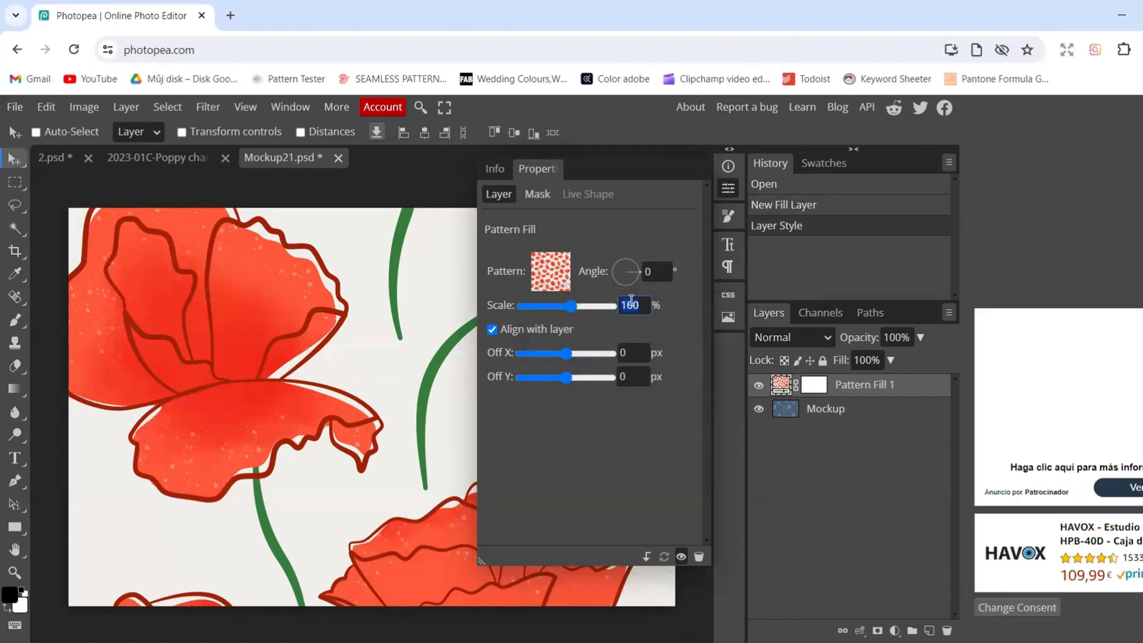
drag(570, 306, 561, 306)
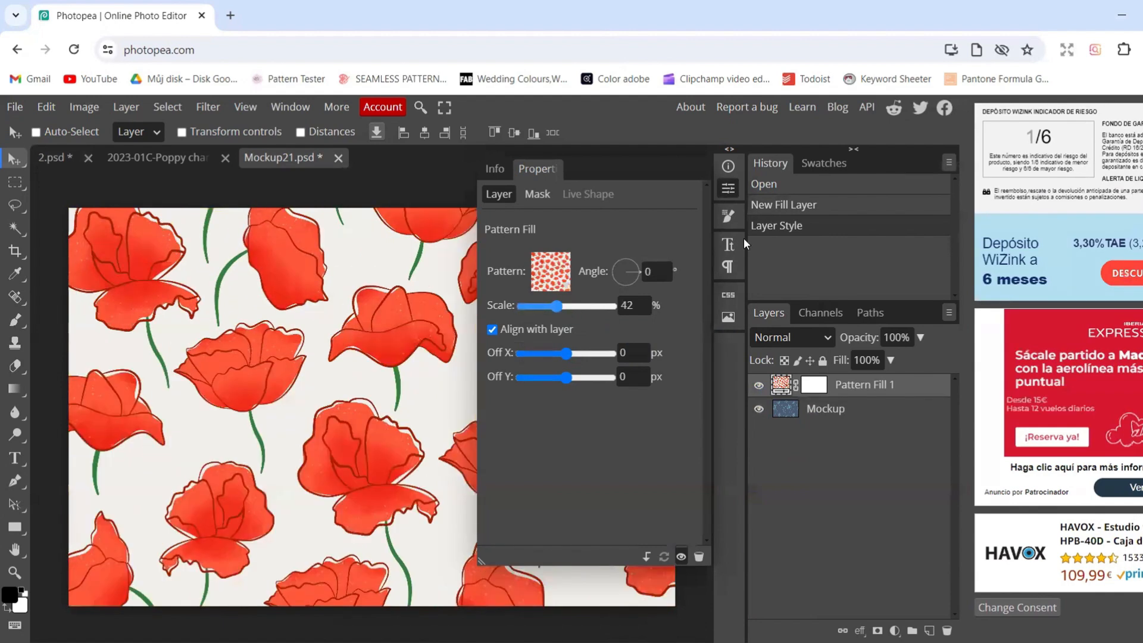
click(730, 185)
click(36, 132)
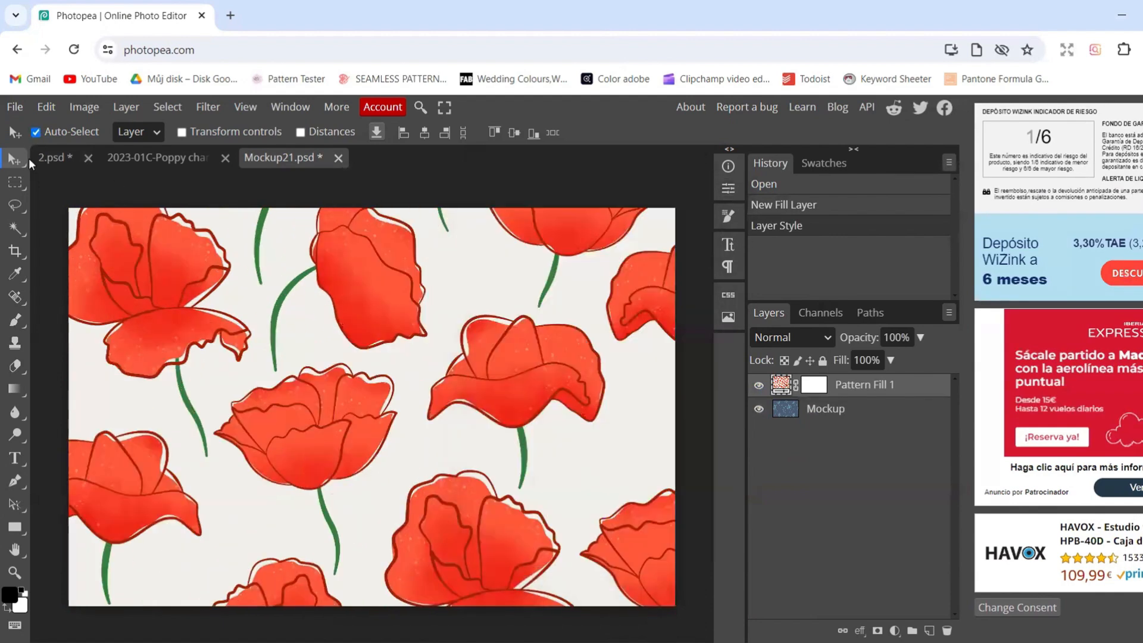
key(ctrl+s)
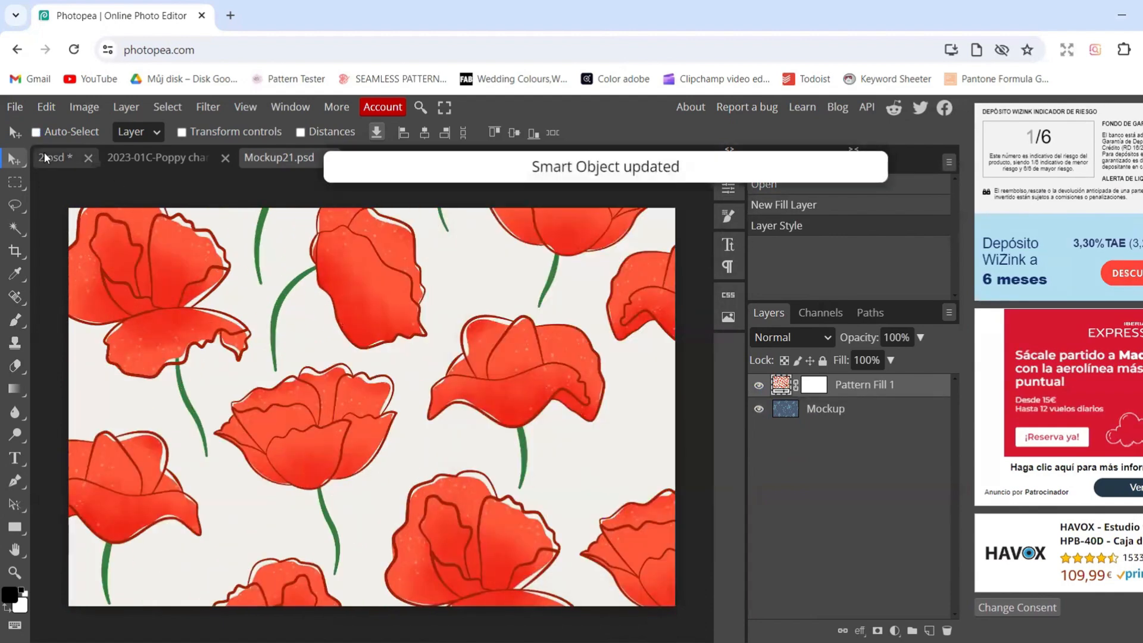
click(44, 152)
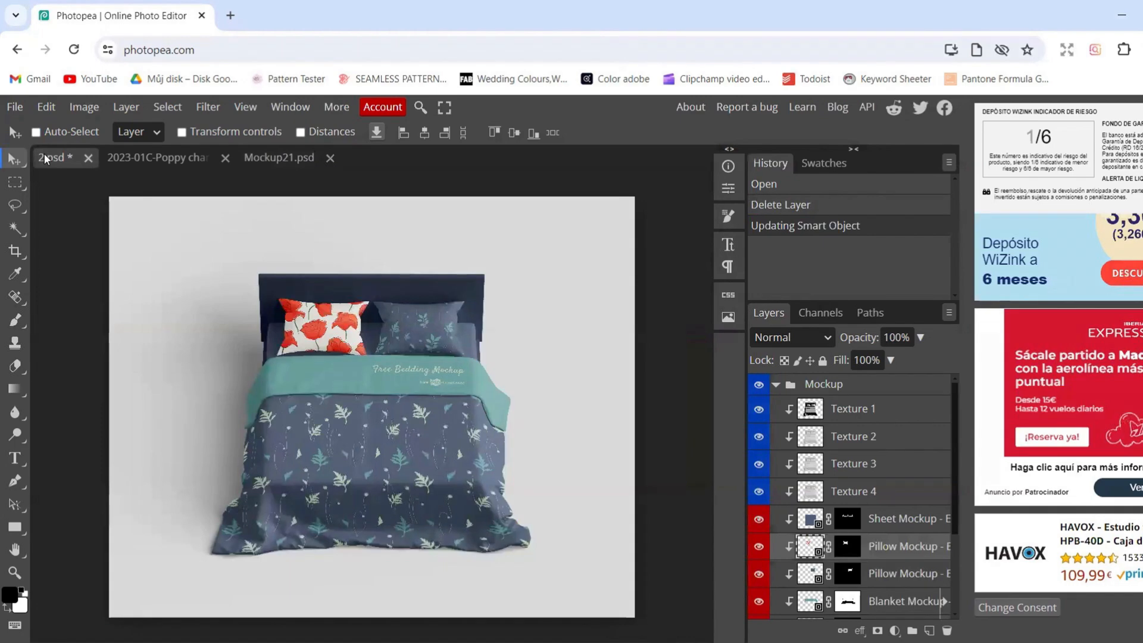
Set the poppy pattern fill's scale to 40% in the left pillow's smart object, Mockup21.psd
click(268, 156)
click(728, 188)
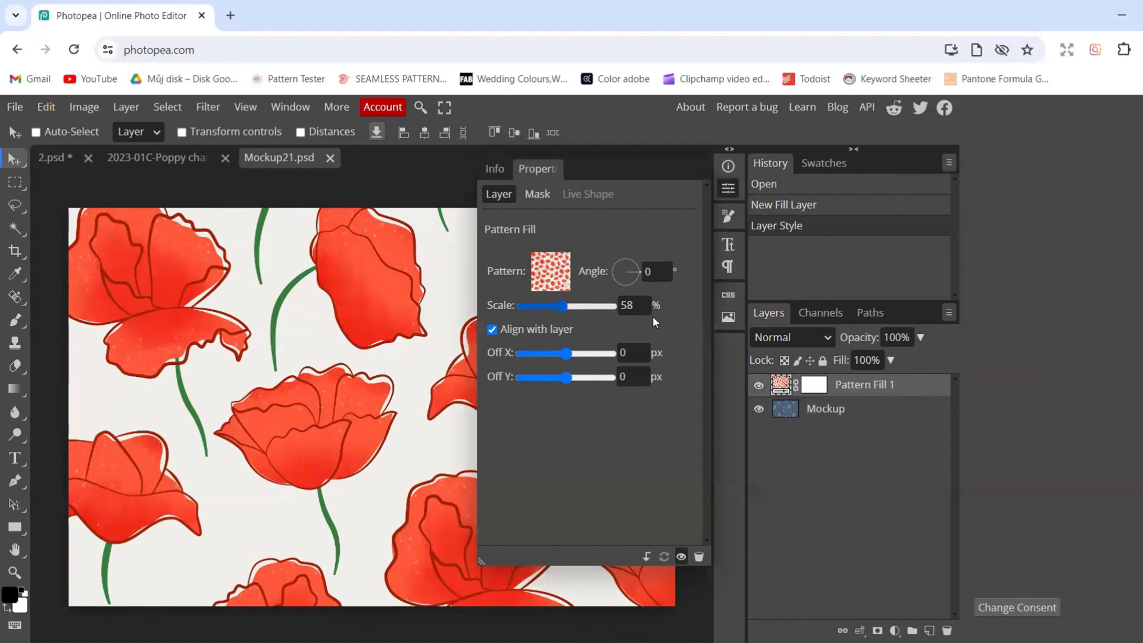
double_click(631, 305)
text(40)
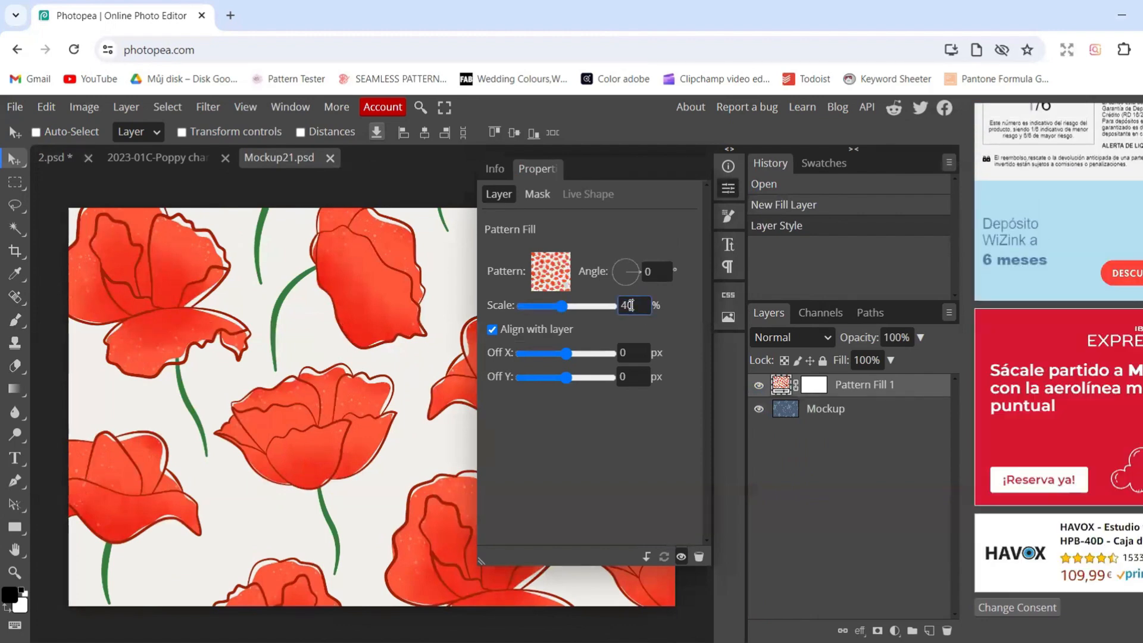
key(Return)
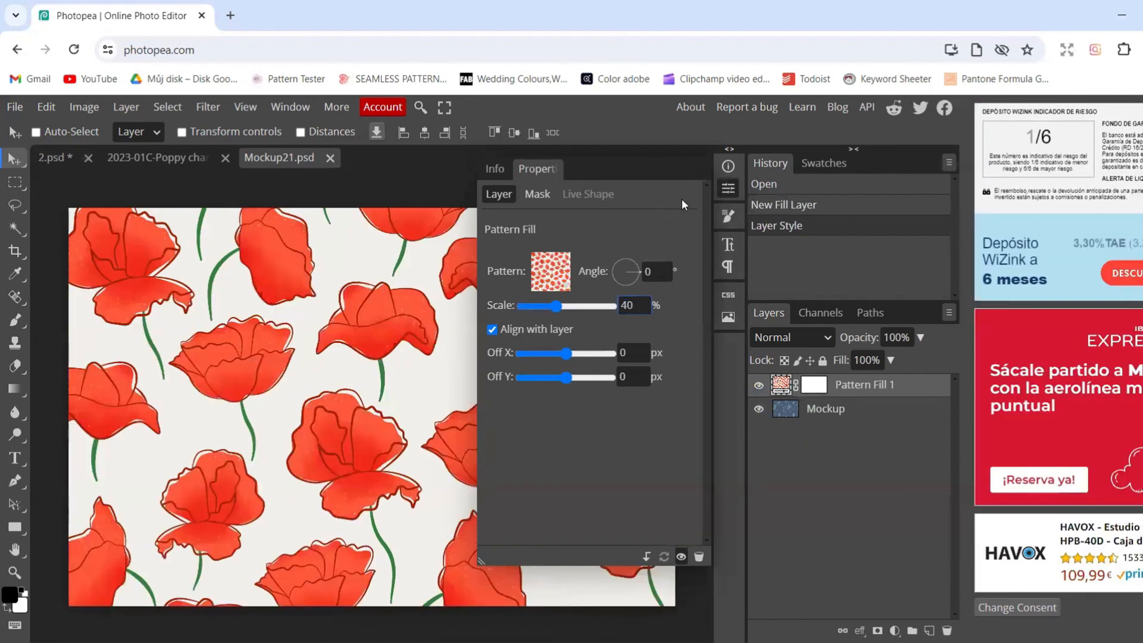
click(729, 188)
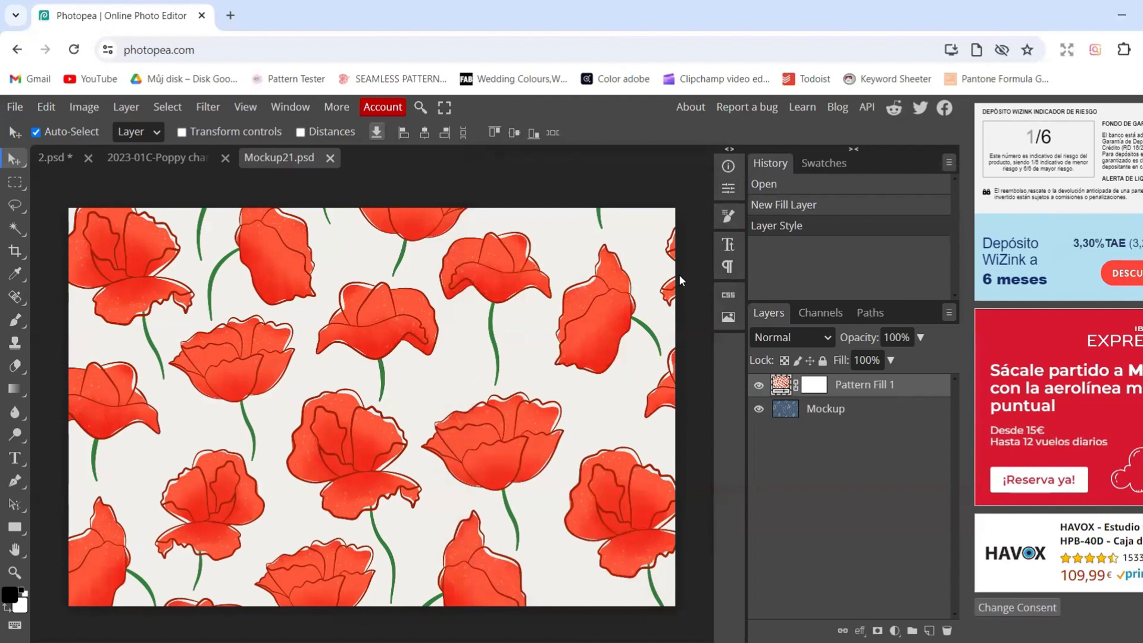
Save the left pillow's smart object to update the bedding mockup, and close Mockup21.psd
key(ctrl+s)
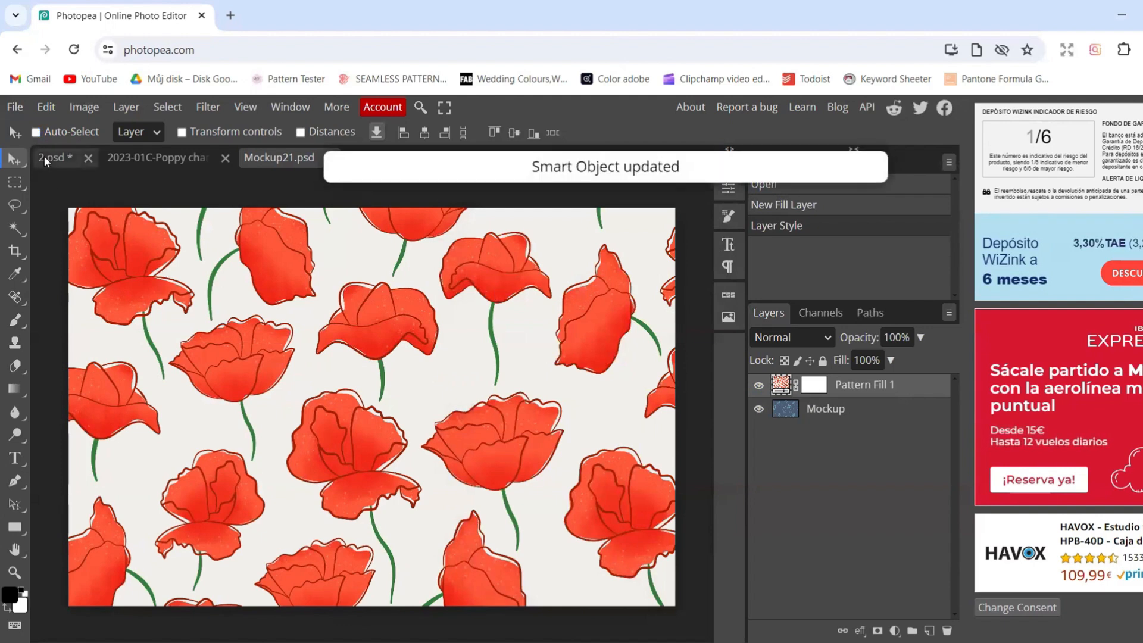
click(44, 156)
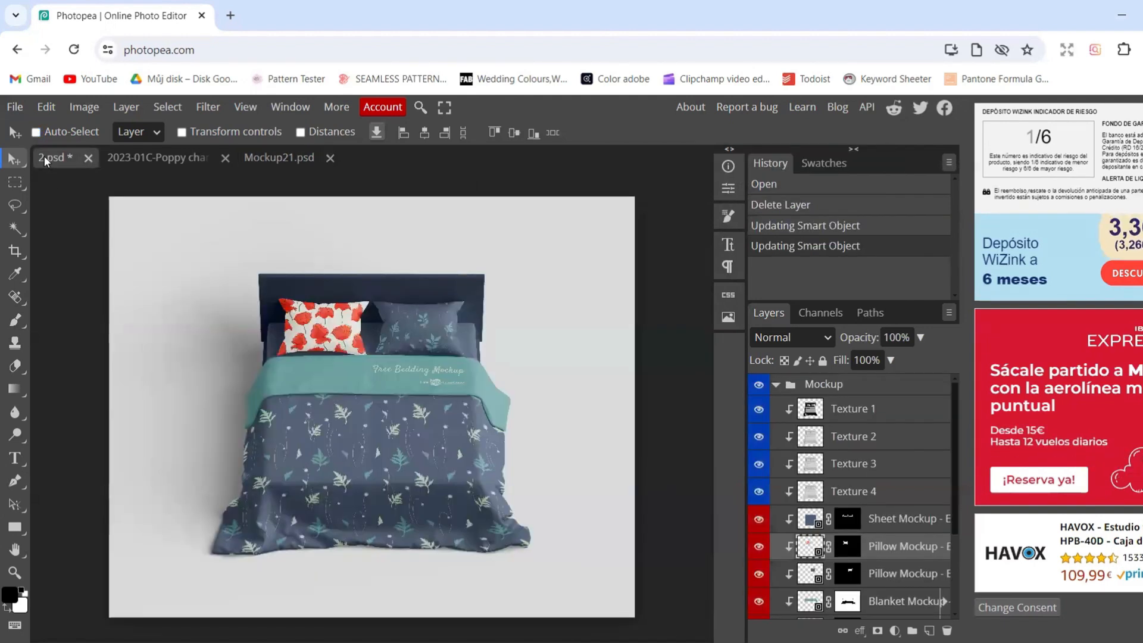
click(329, 157)
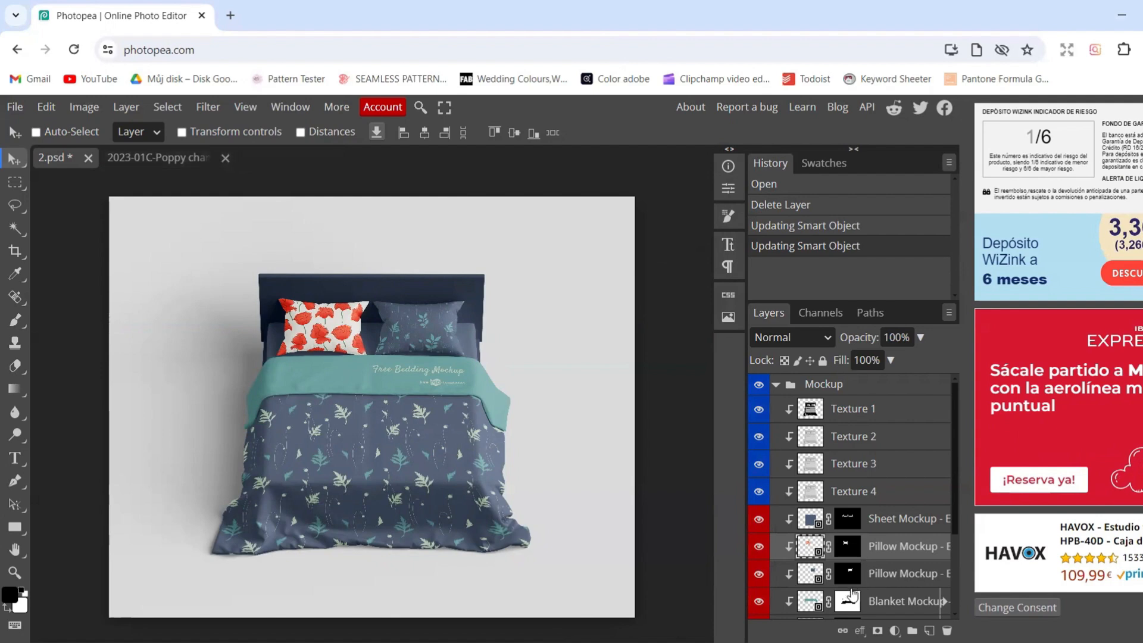
In the right pillow's smart object, add a Pattern Fill layer with the red poppy pattern scaled to 40%
double_click(809, 602)
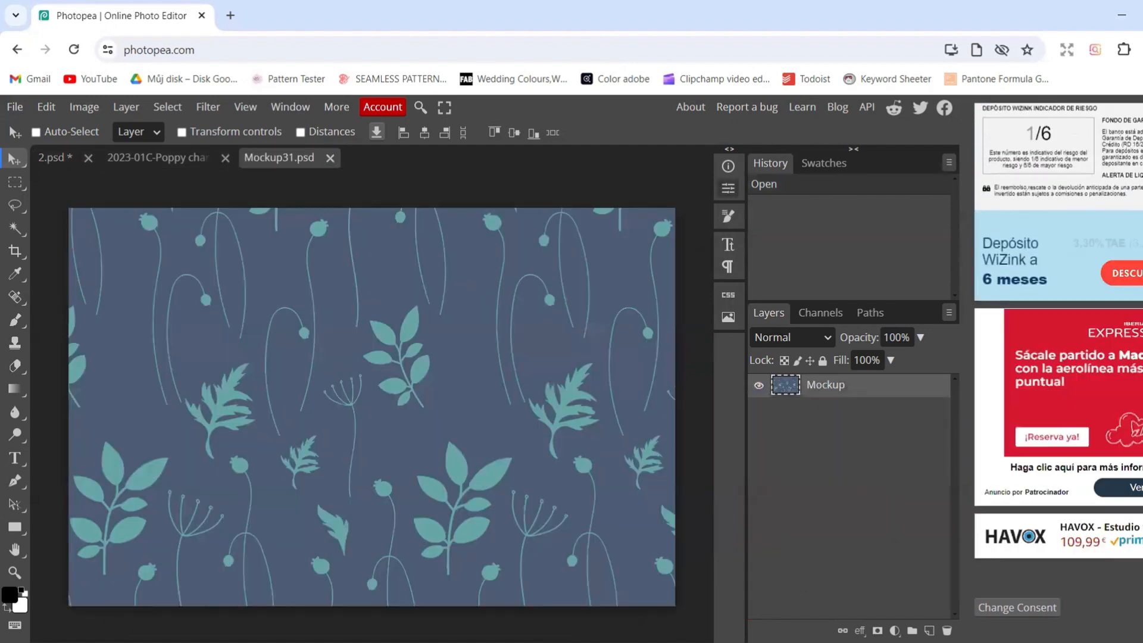
click(727, 188)
click(893, 171)
click(566, 279)
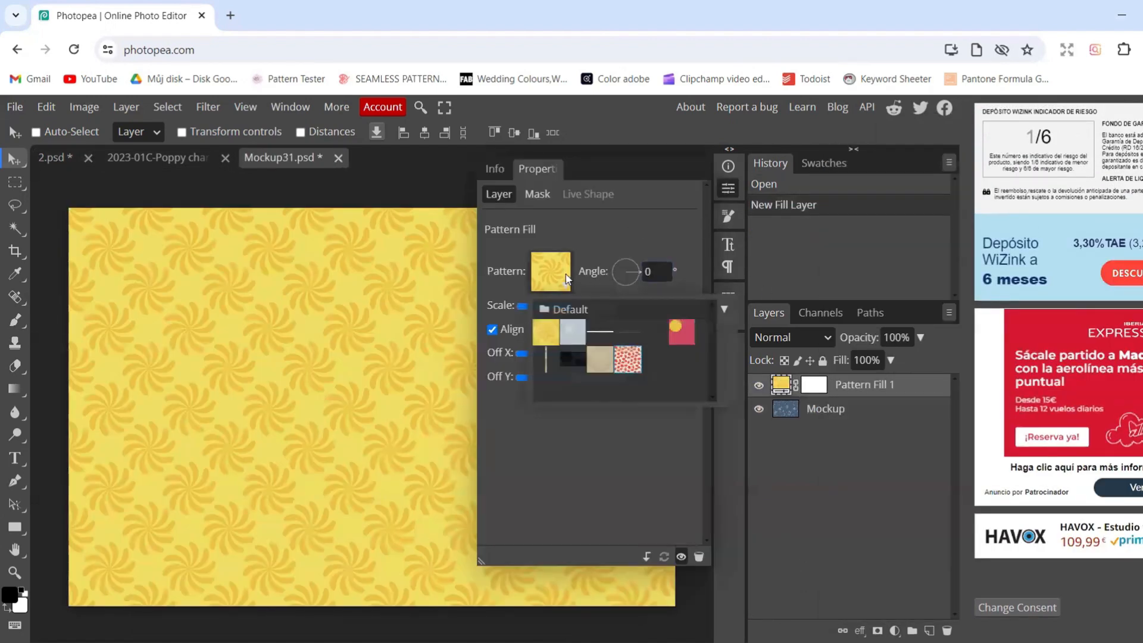
click(628, 359)
click(631, 305)
text(40)
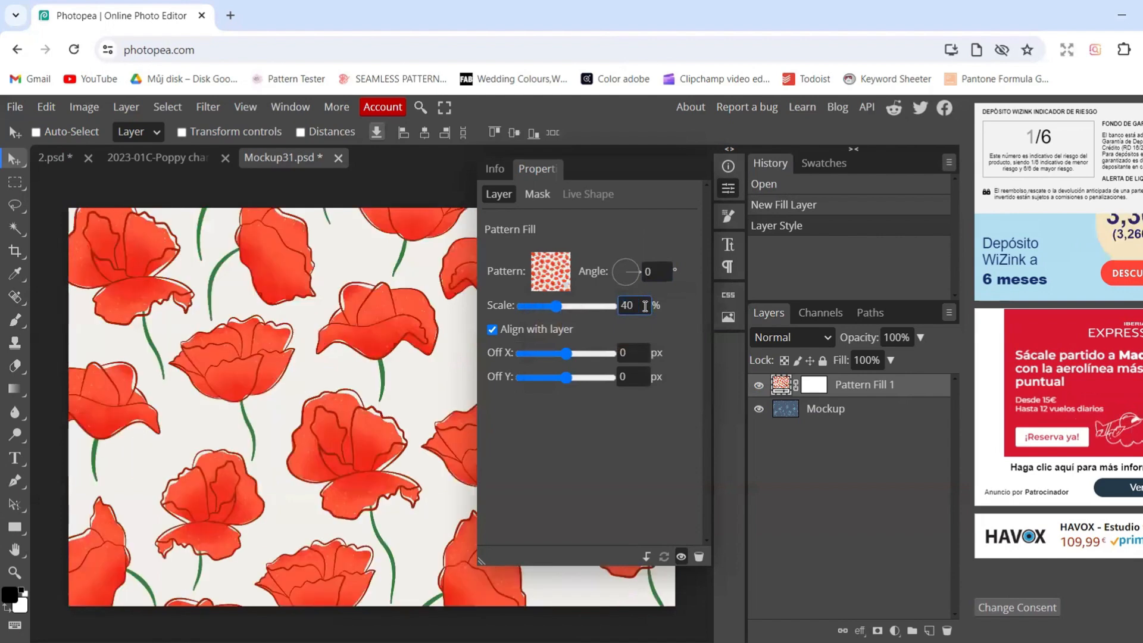
Save the right pillow's smart object to update the bedding mockup, and close Mockup31.psd
click(723, 189)
key(ctrl+s)
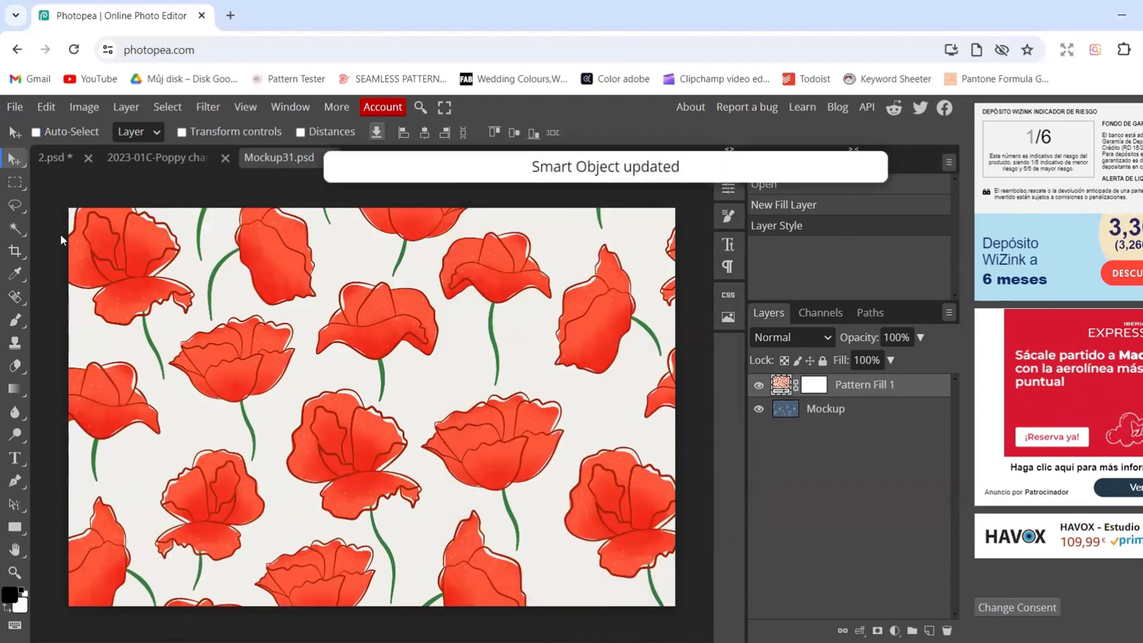
click(53, 156)
click(330, 158)
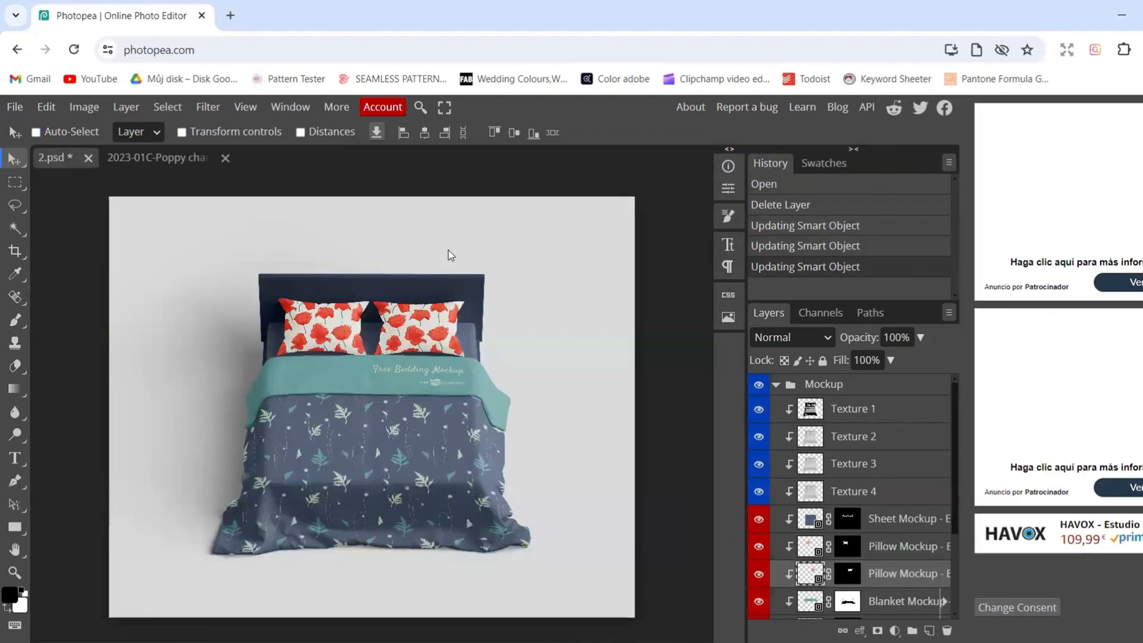
In the main blanket's smart object, add a Pattern Fill layer with the red poppy pattern scaled to 40%
scroll(905, 553, down, 2)
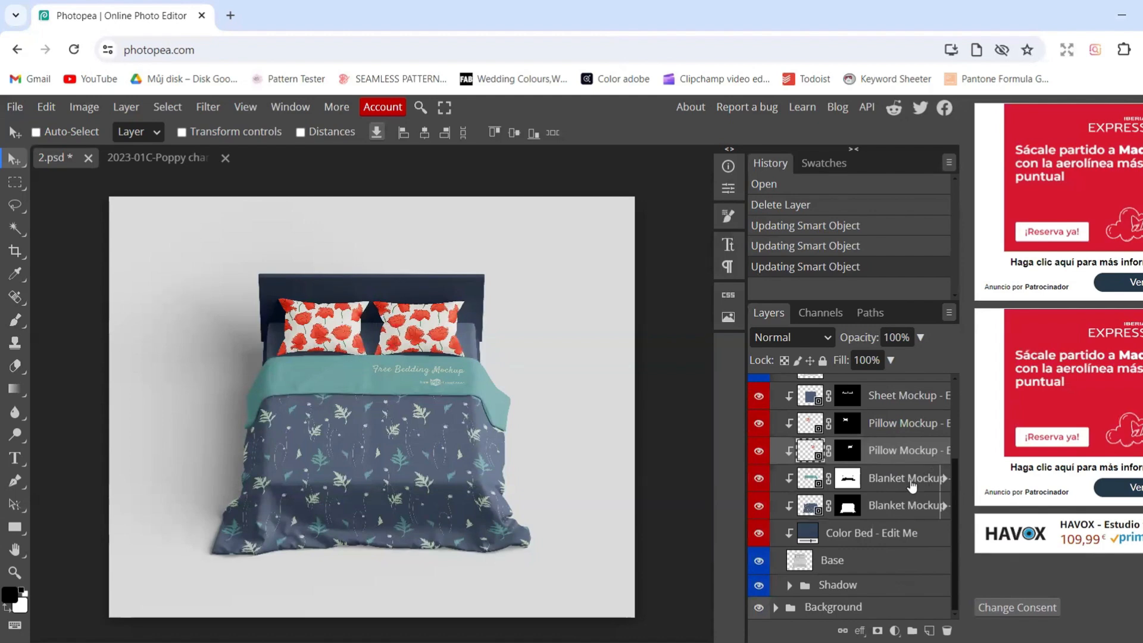
double_click(809, 508)
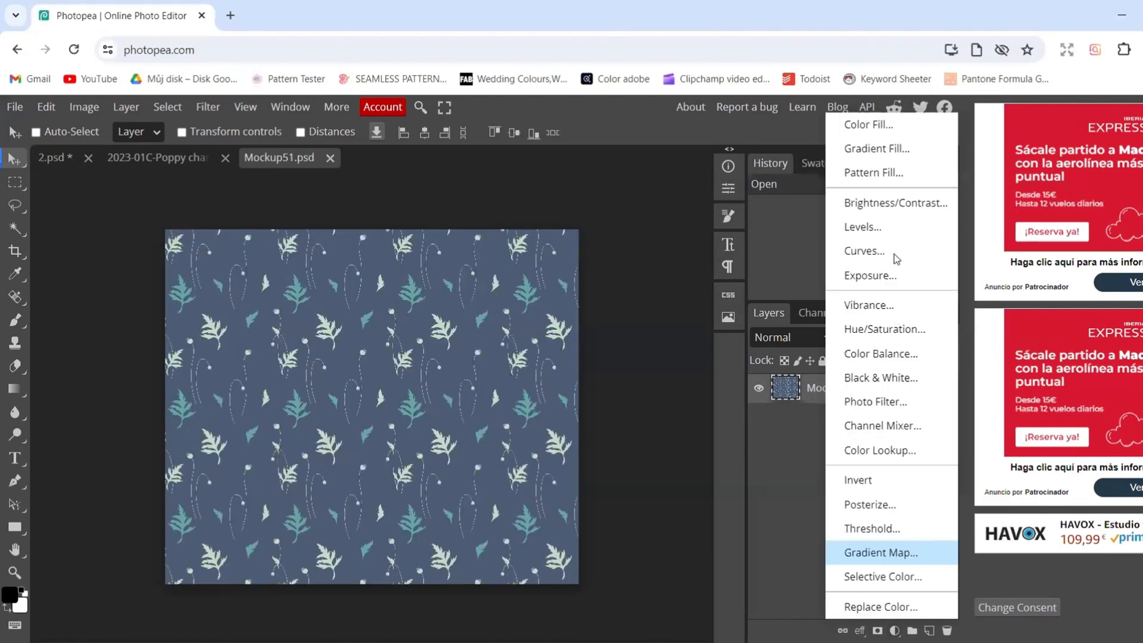
click(894, 630)
click(885, 179)
click(551, 280)
click(619, 357)
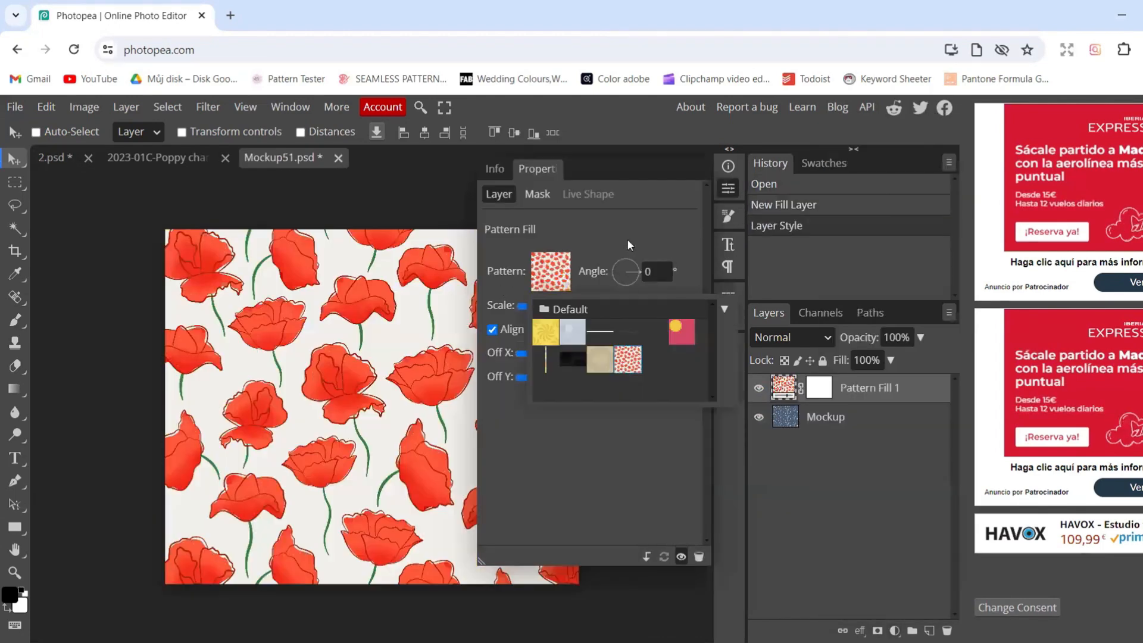
click(627, 242)
double_click(631, 305)
text(40)
click(726, 188)
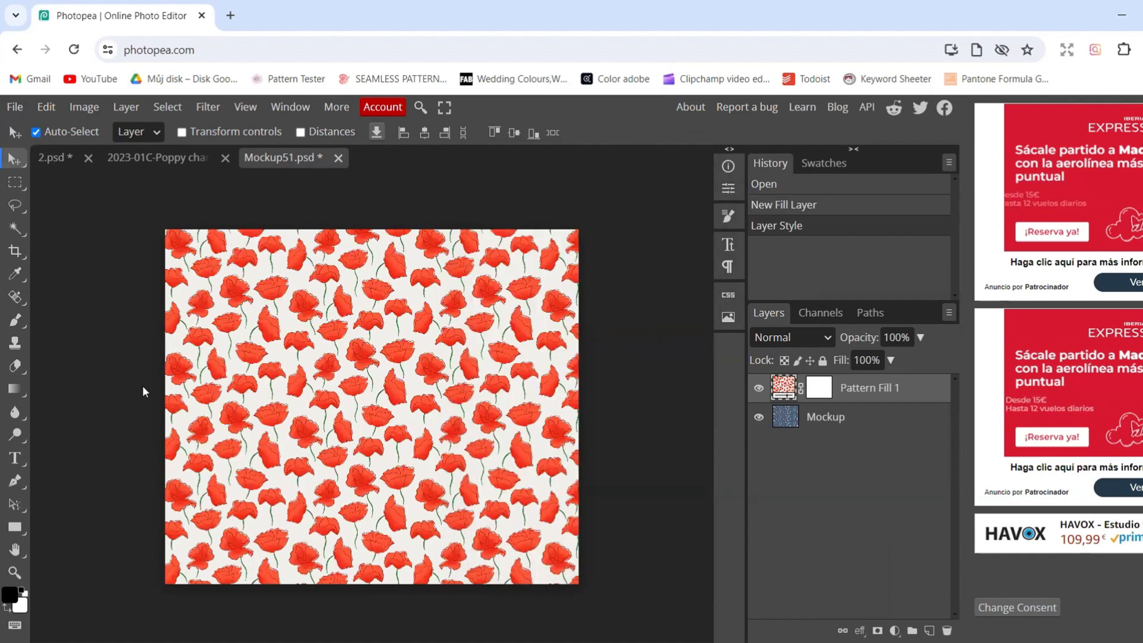
Save the main blanket's smart object and close both Mockup51.psd and the poppy pattern document
key(ctrl+s)
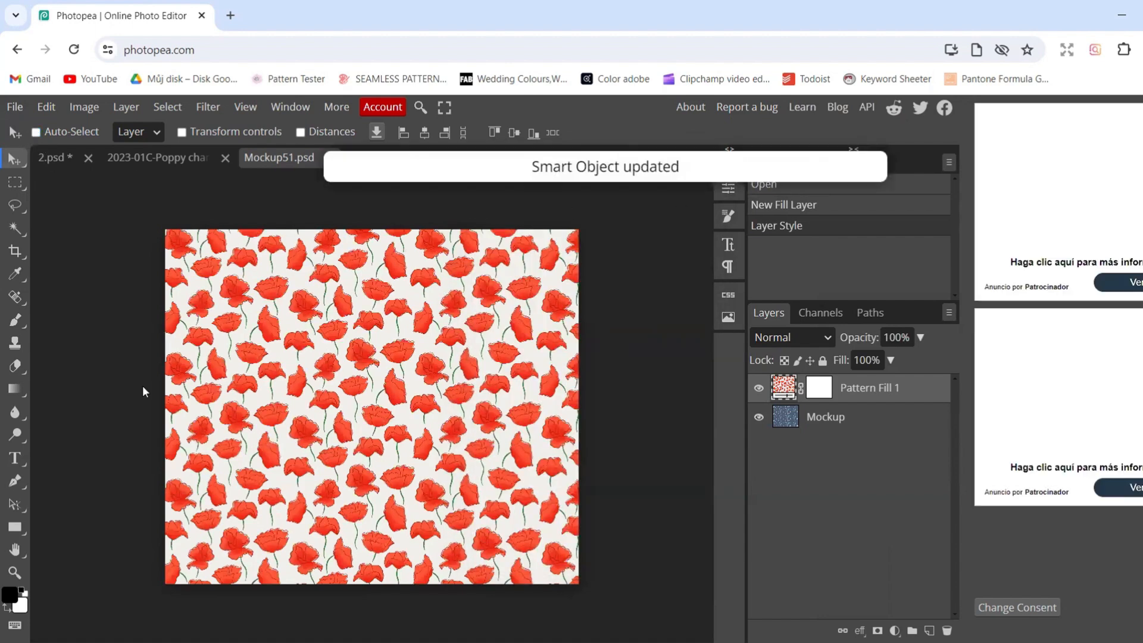
click(50, 156)
click(330, 158)
click(225, 157)
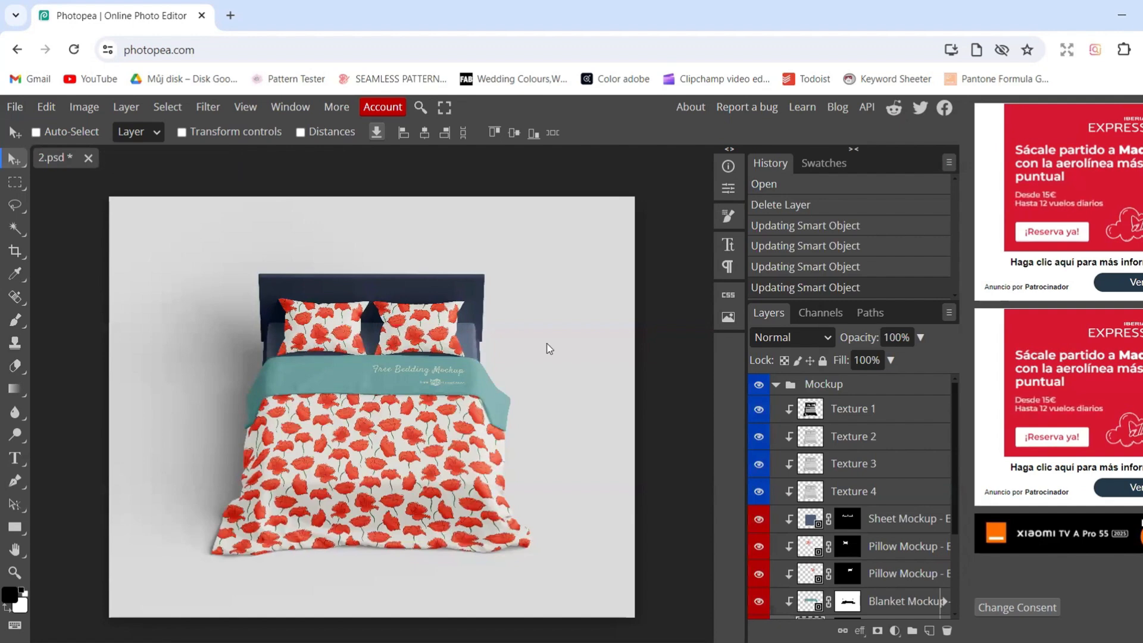
Open the folded blanket band's smart object, and sample the poppy red e7503b from the blanket in 2.psd to copy its hex code
scroll(874, 541, down, 2)
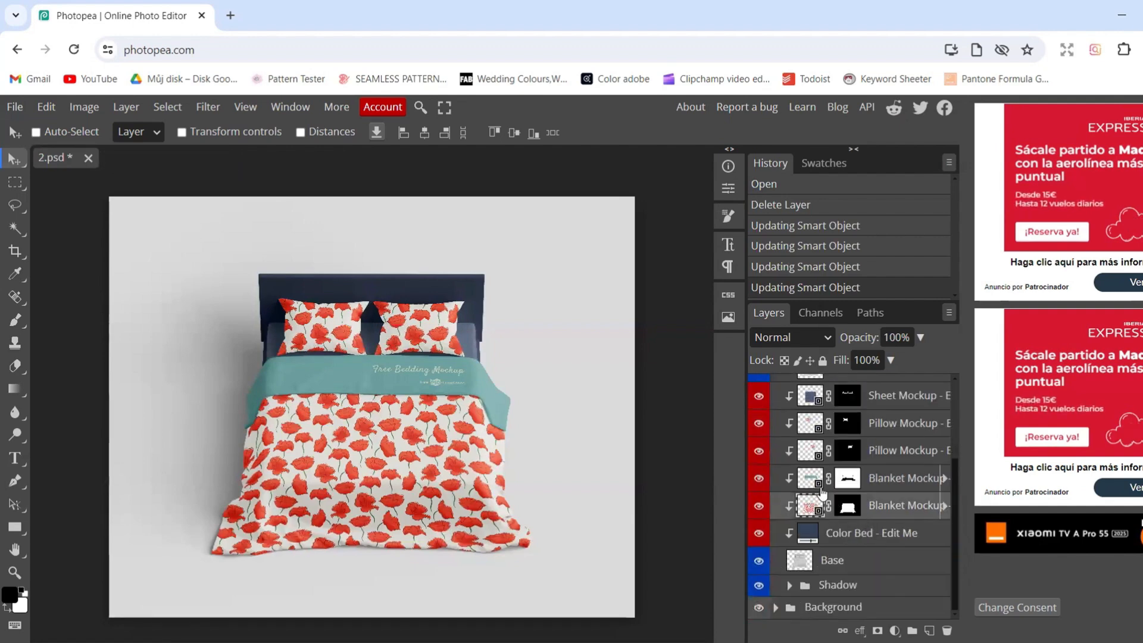
double_click(805, 479)
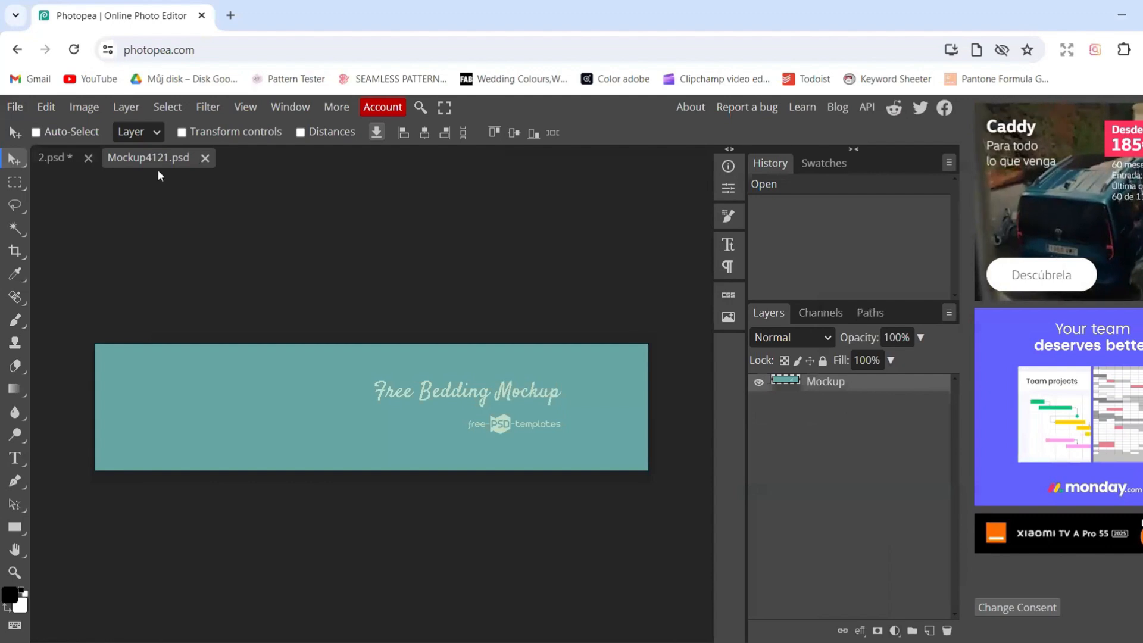
click(51, 155)
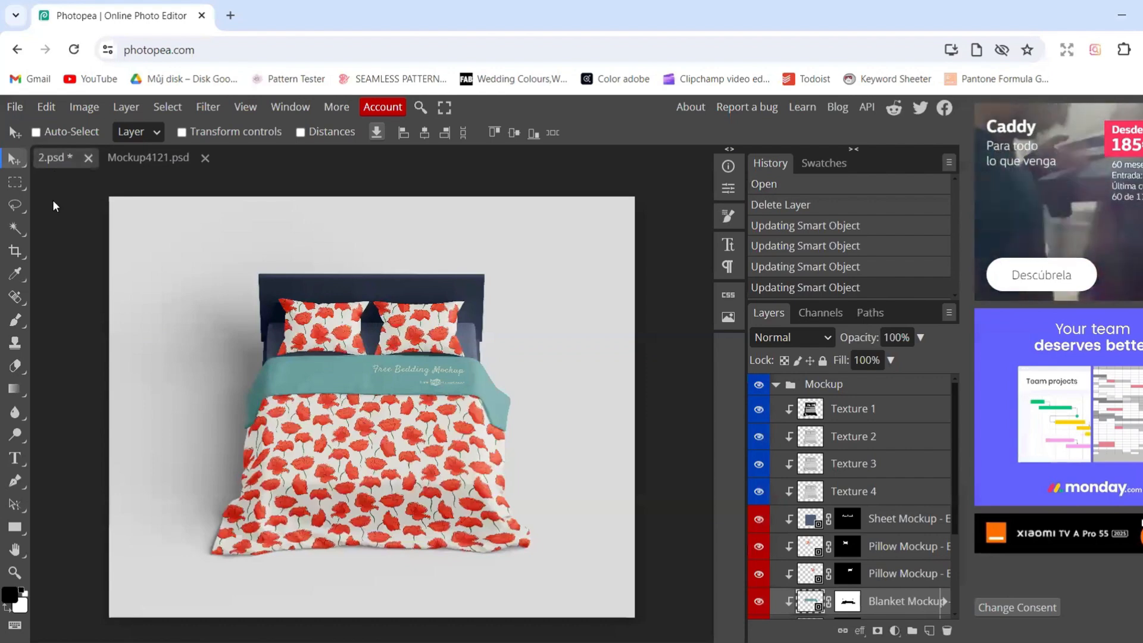
click(8, 594)
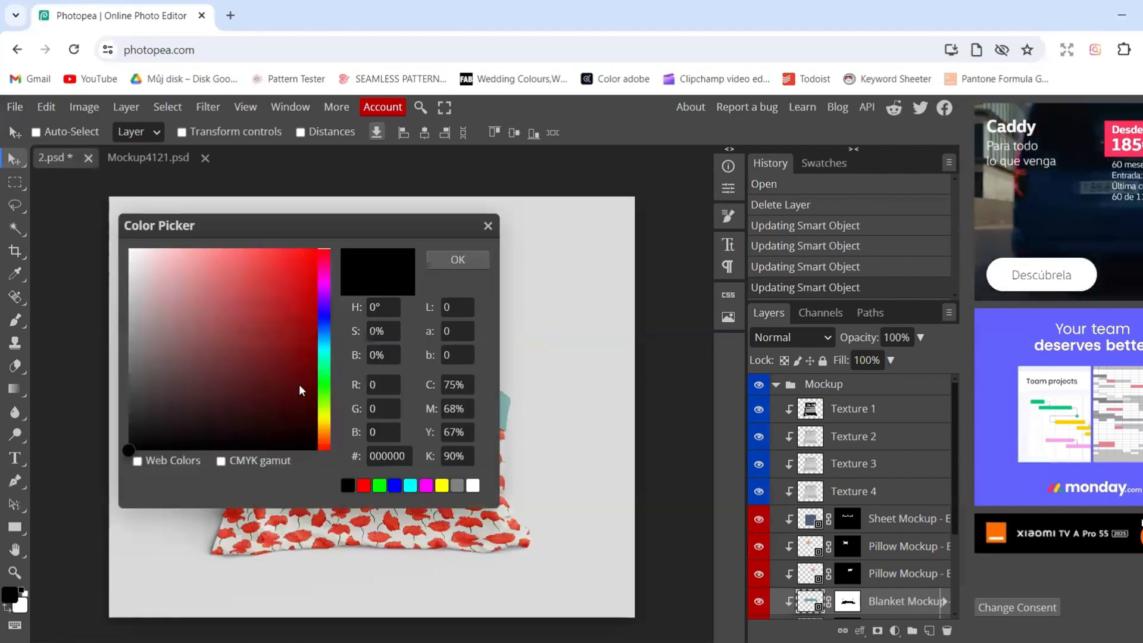
drag(384, 228, 919, 202)
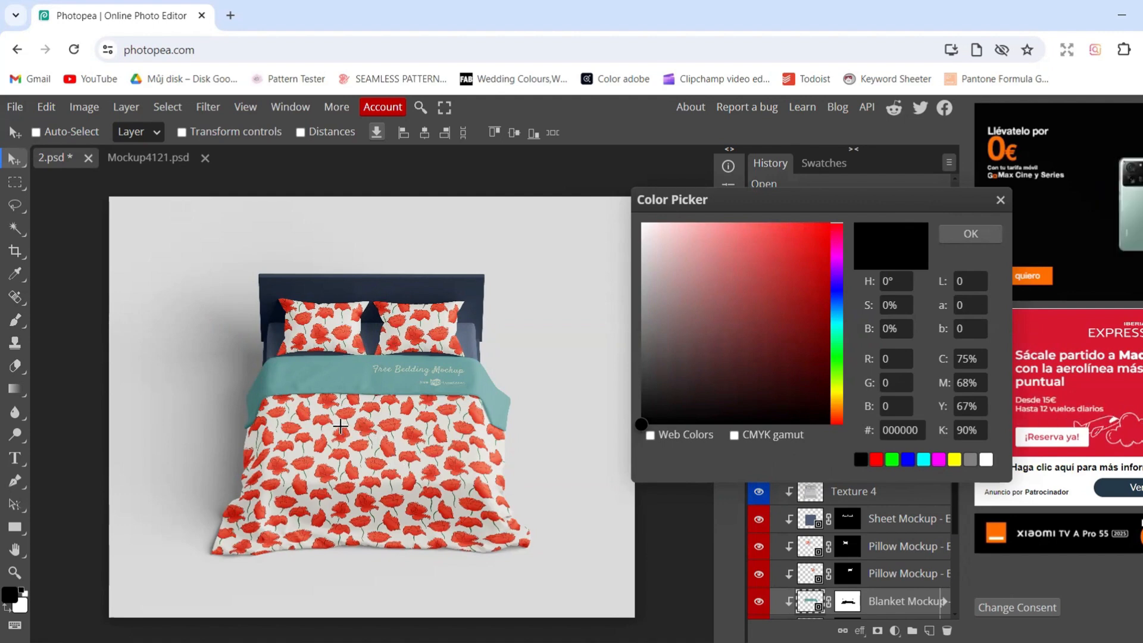
click(321, 420)
click(903, 423)
key(ctrl+c)
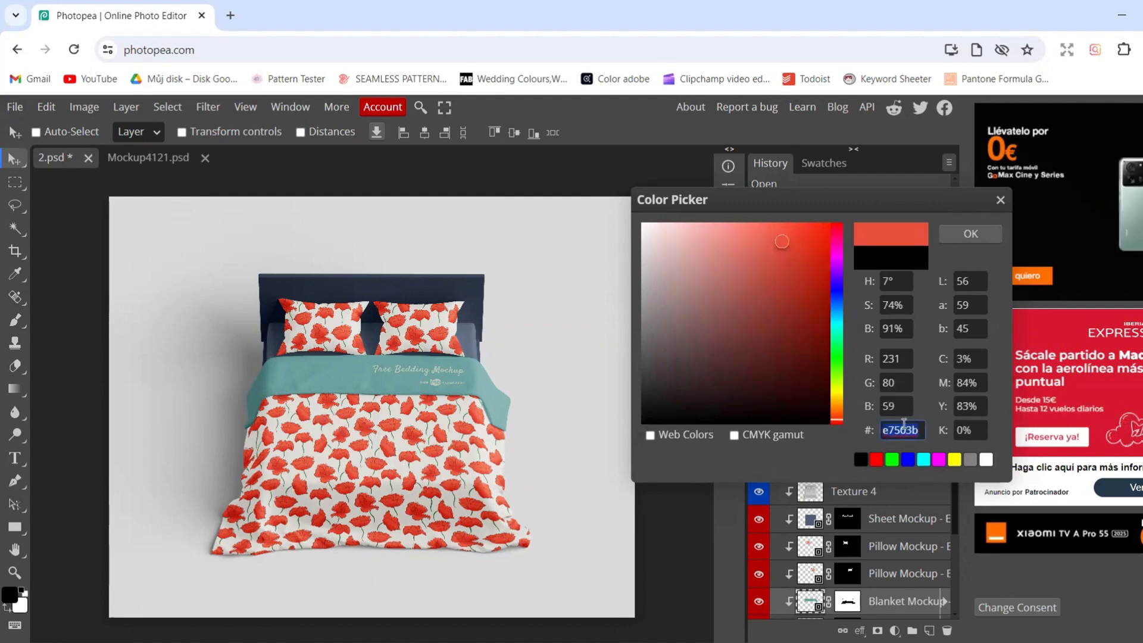
click(1000, 200)
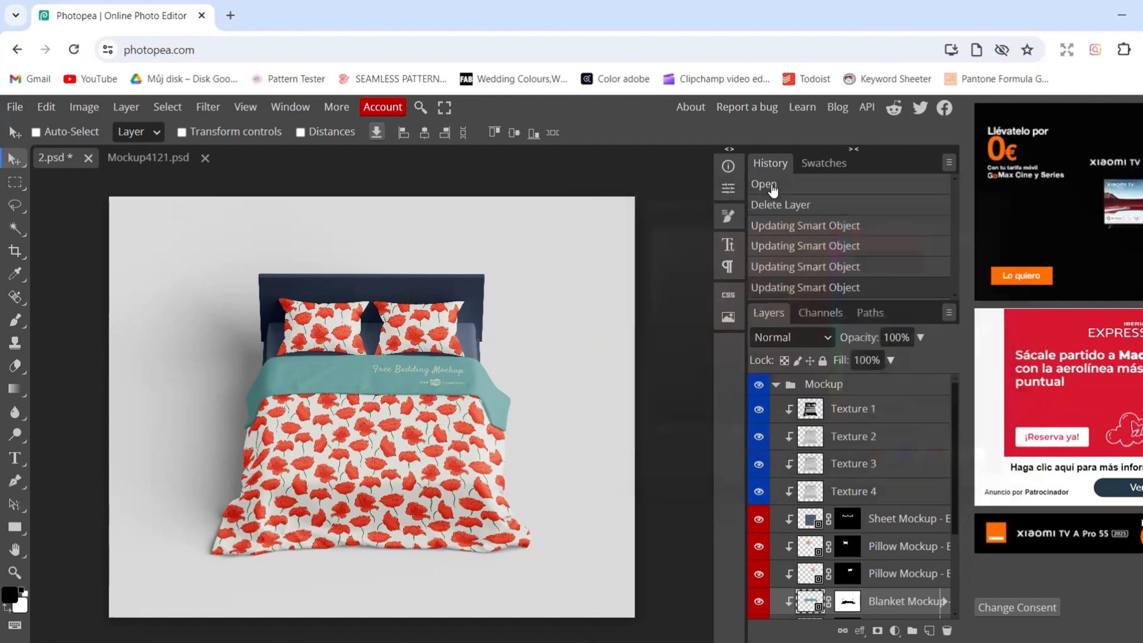
Add a Color Fill layer in e7503b to the blanket band's Mockup4121.psd and save it to update 2.psd
click(143, 157)
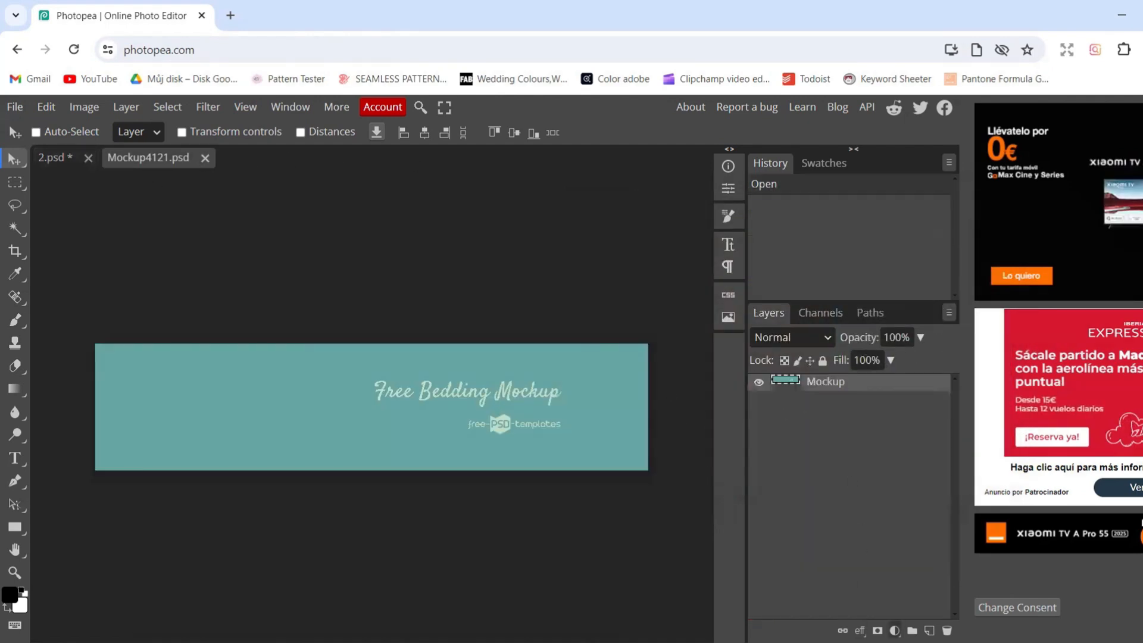
click(894, 630)
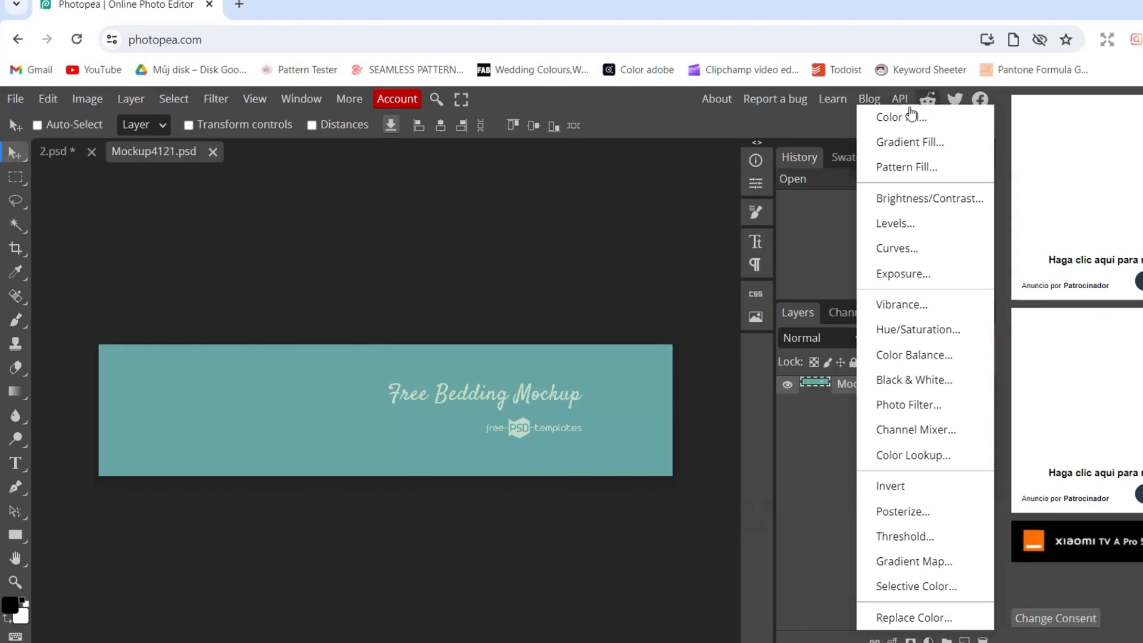
click(898, 119)
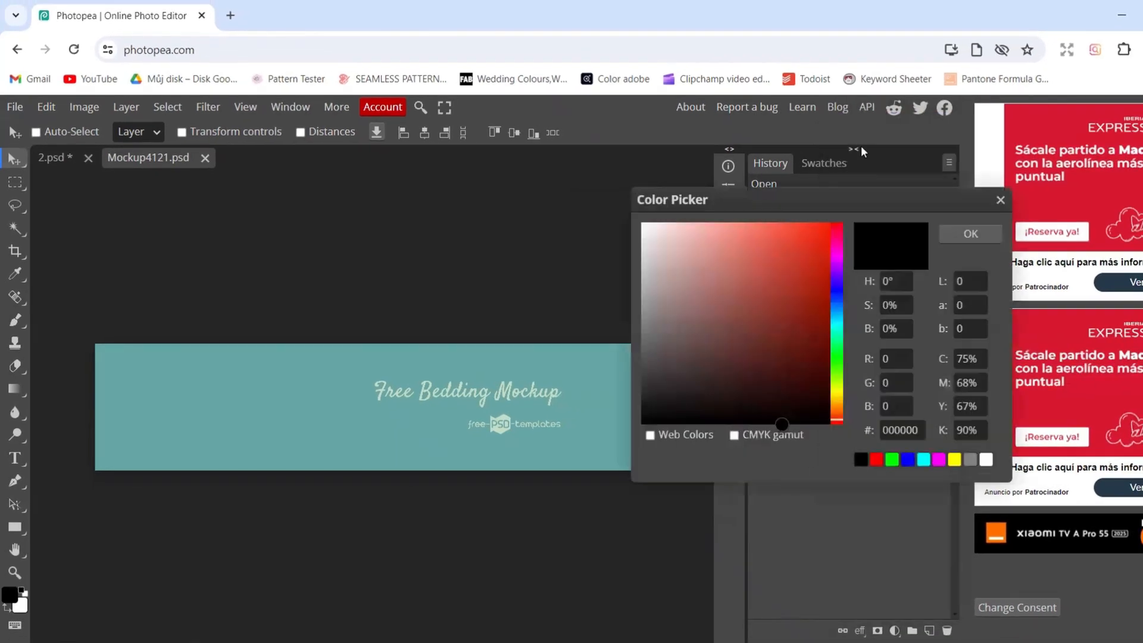
click(900, 429)
key(ctrl+v)
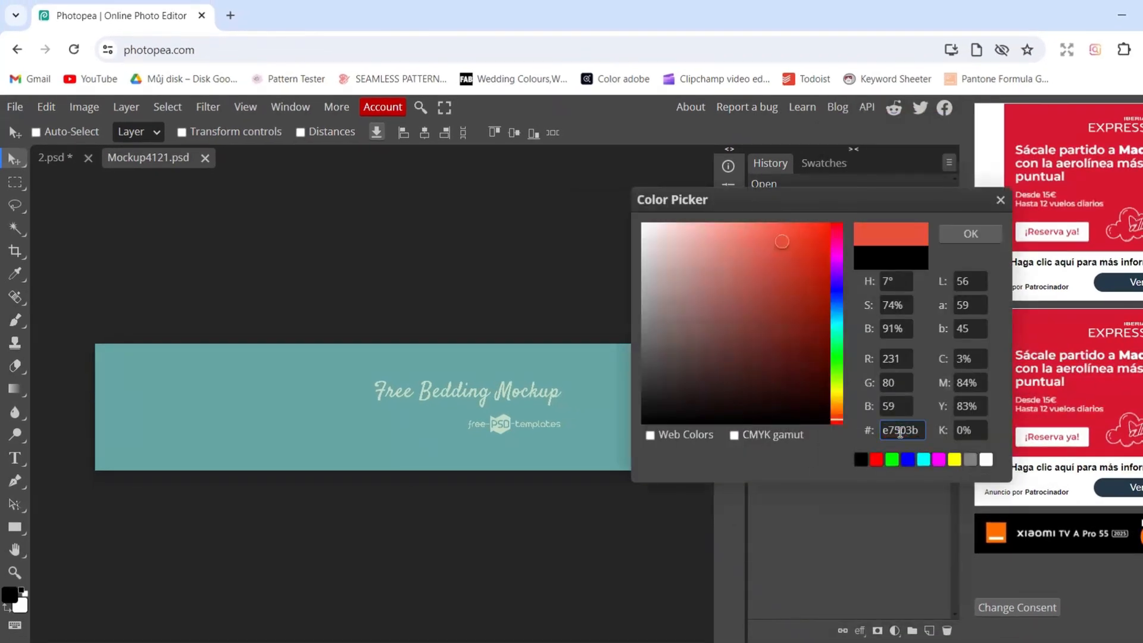
click(969, 236)
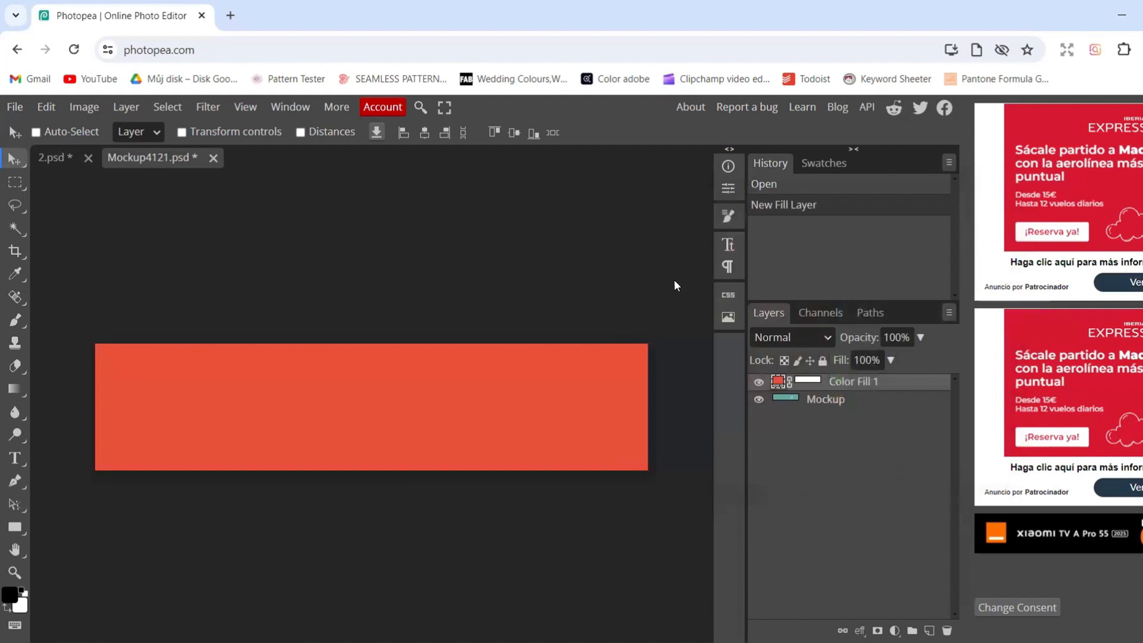
key(ctrl+s)
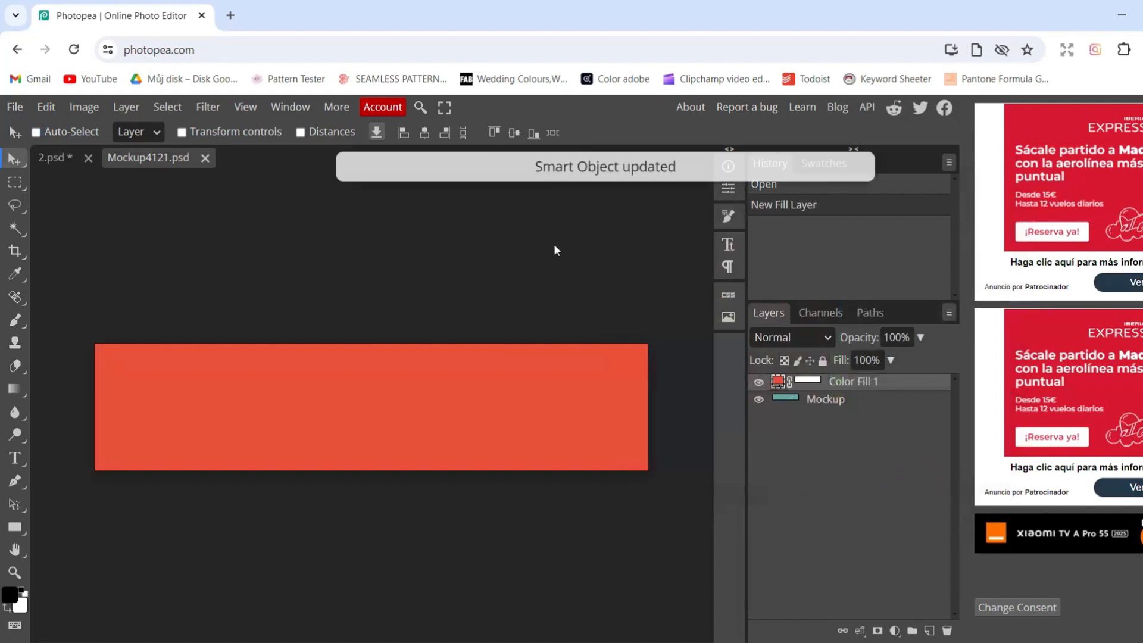
click(53, 156)
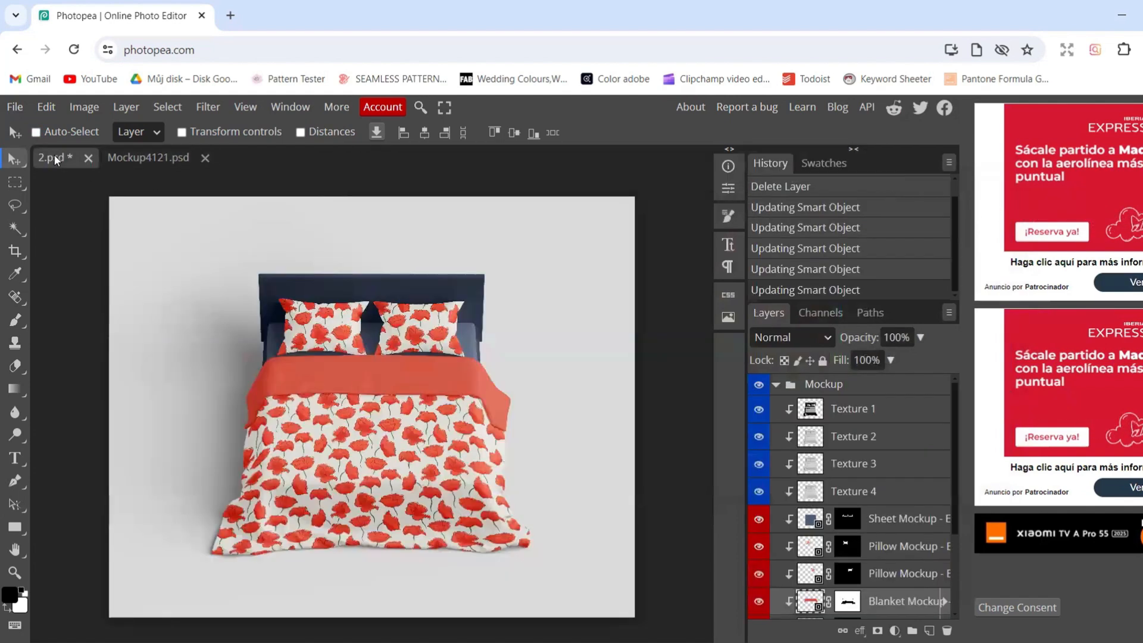
Open the Sheet Mockup layer's smart object and close Mockup4121.psd, returning to 2.psd
double_click(805, 522)
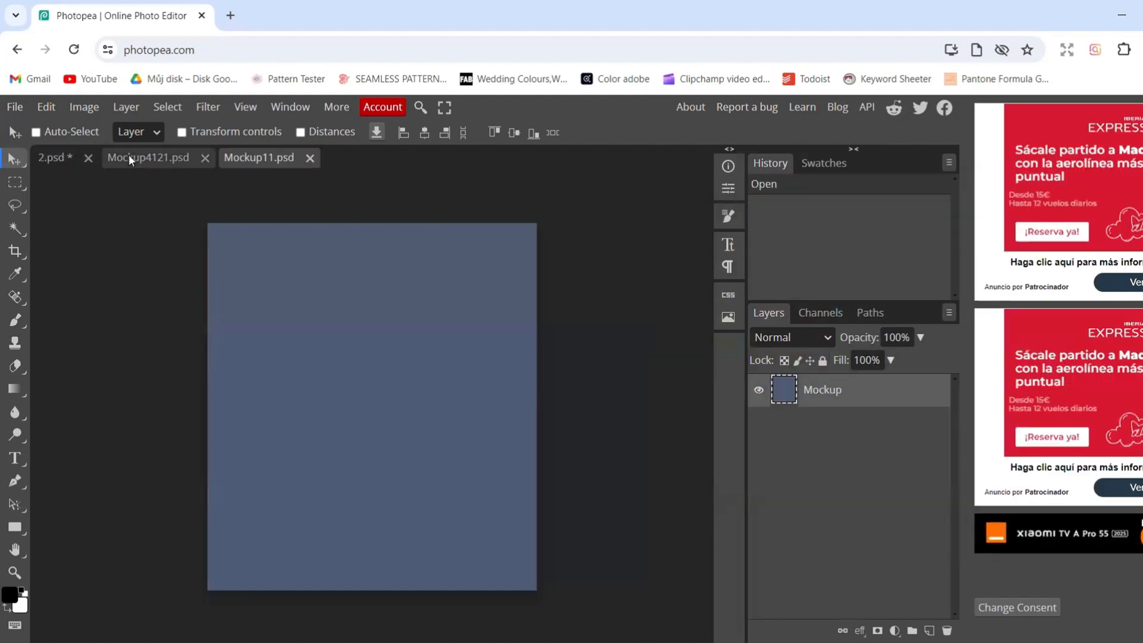
click(203, 158)
click(64, 159)
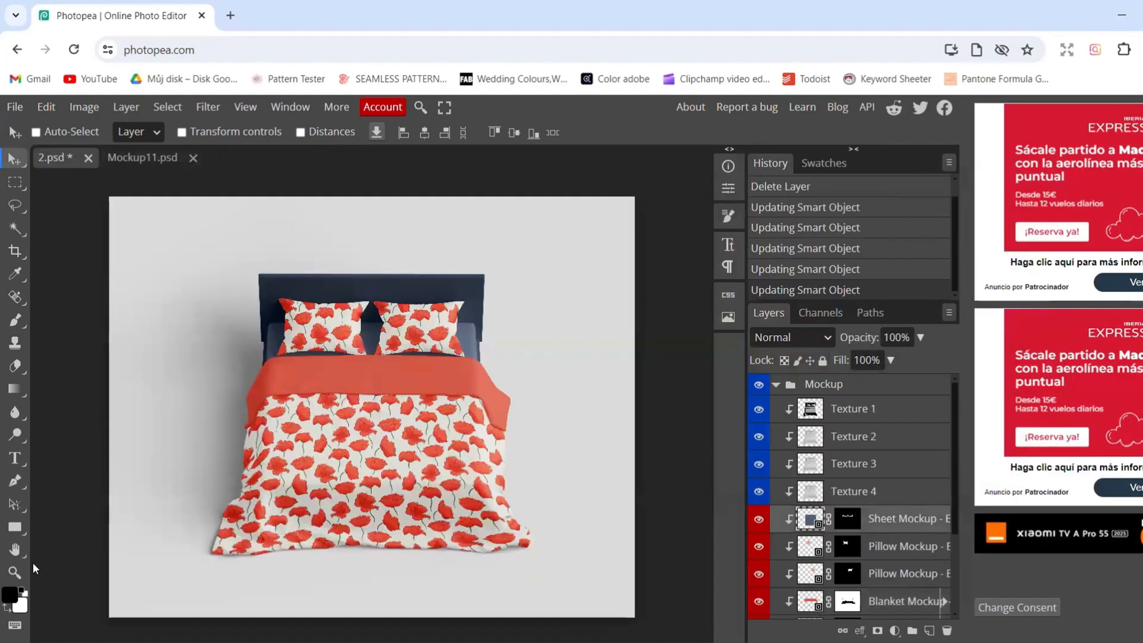
Set the foreground colour to the pale grey dcdad5 sampled from the blanket pattern's background in 2.psd
click(9, 595)
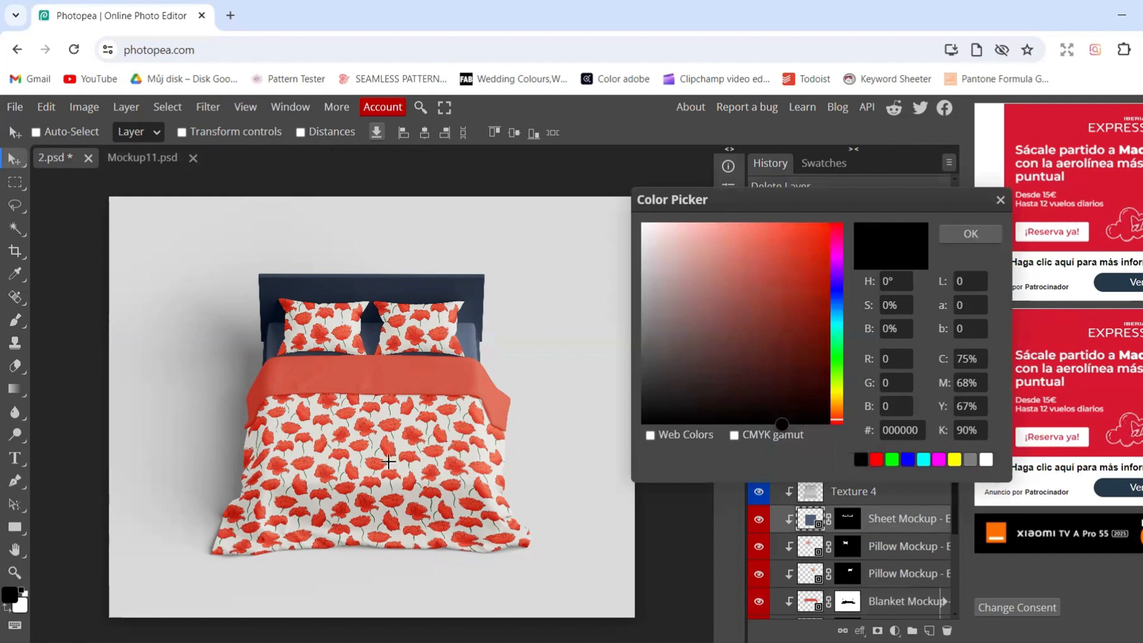
click(373, 437)
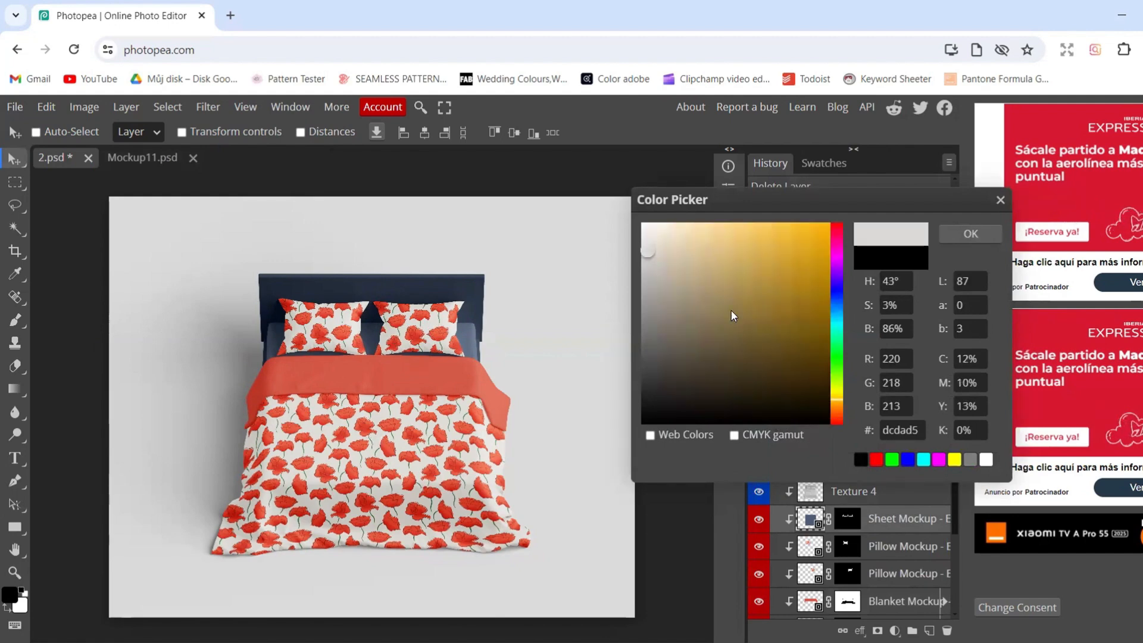
double_click(899, 428)
click(971, 233)
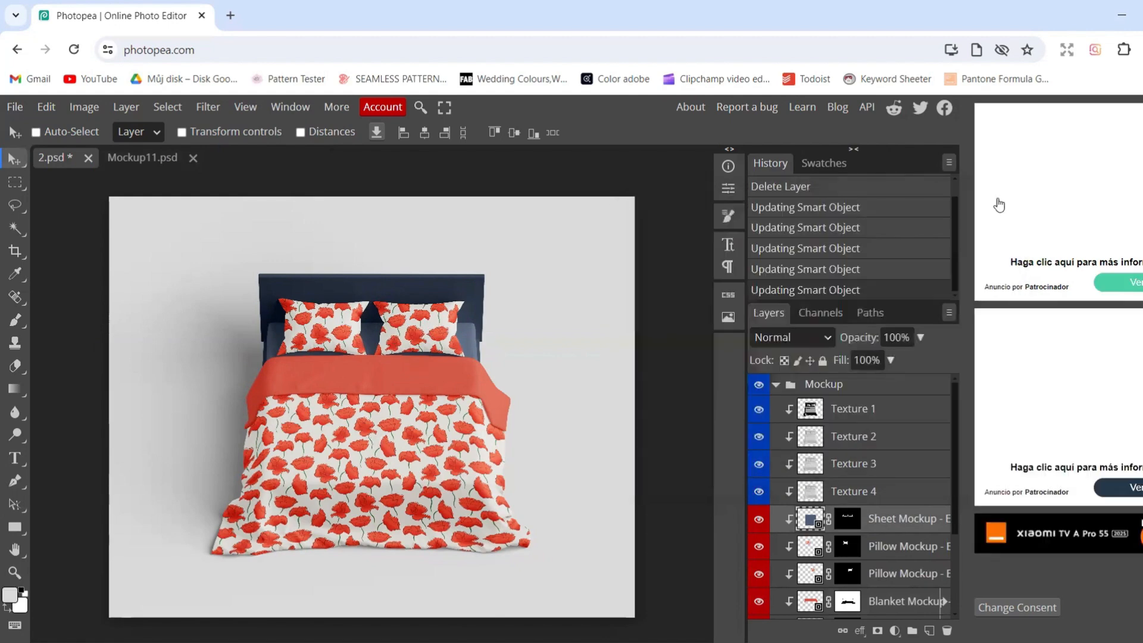
Add a Color Fill layer in dcdad5 to the sheet's Mockup11.psd and save it to update 2.psd
click(142, 159)
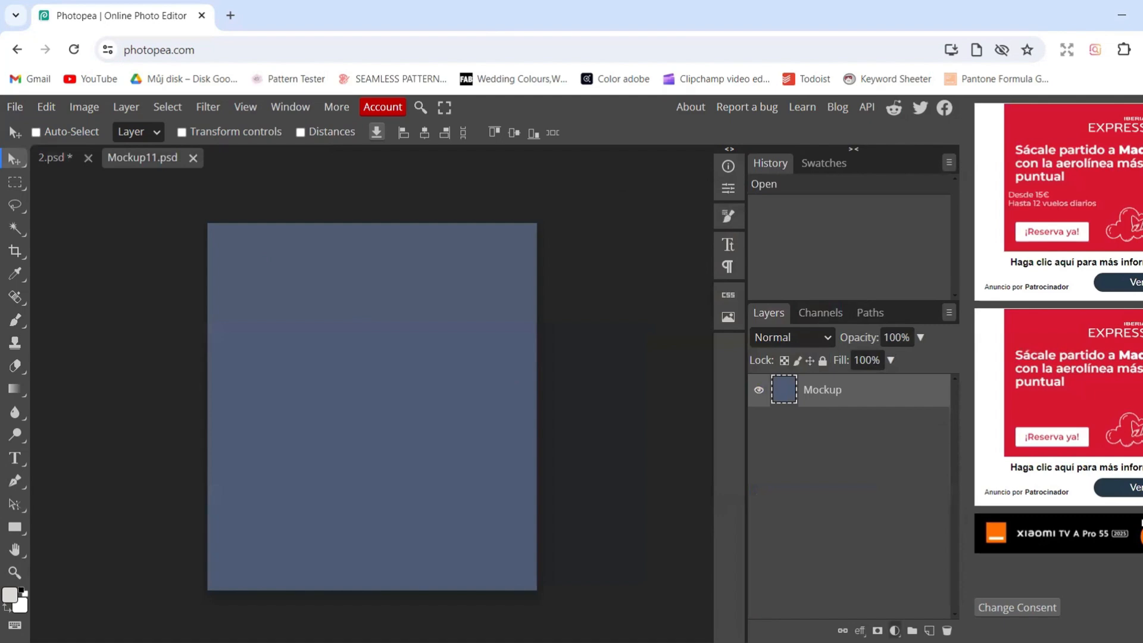
click(894, 631)
click(868, 122)
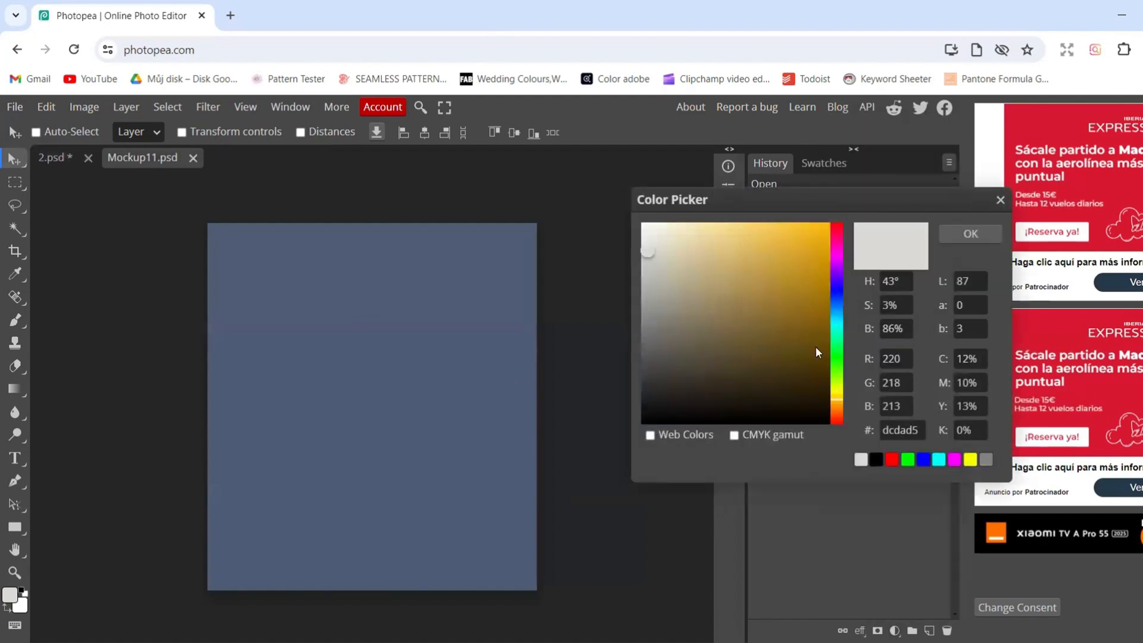
click(905, 430)
click(970, 233)
key(ctrl+s)
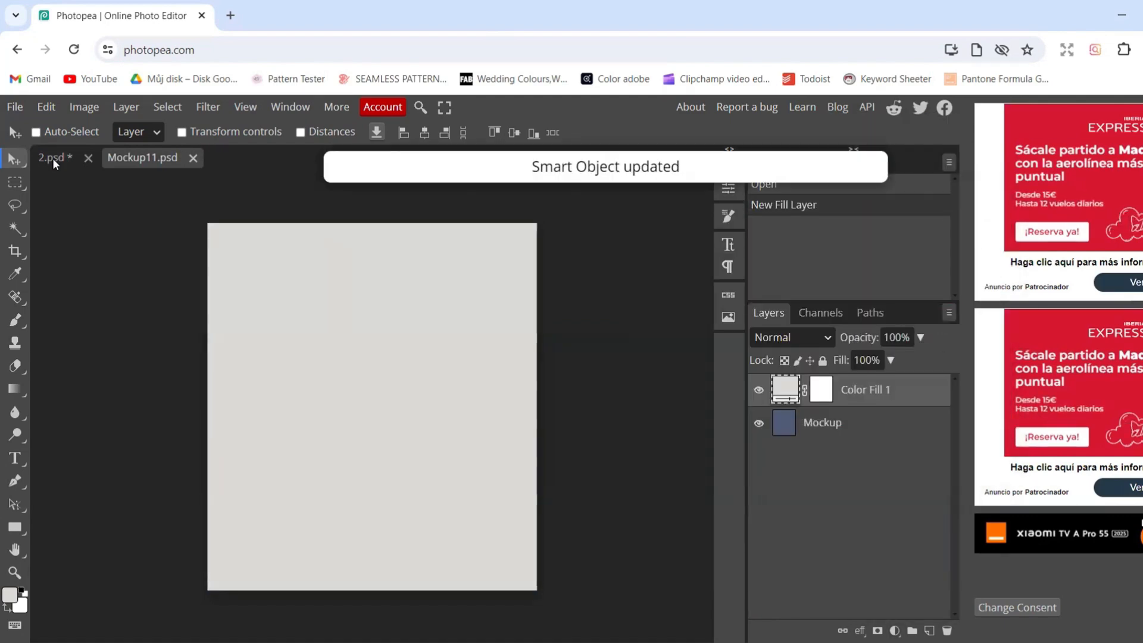
click(52, 158)
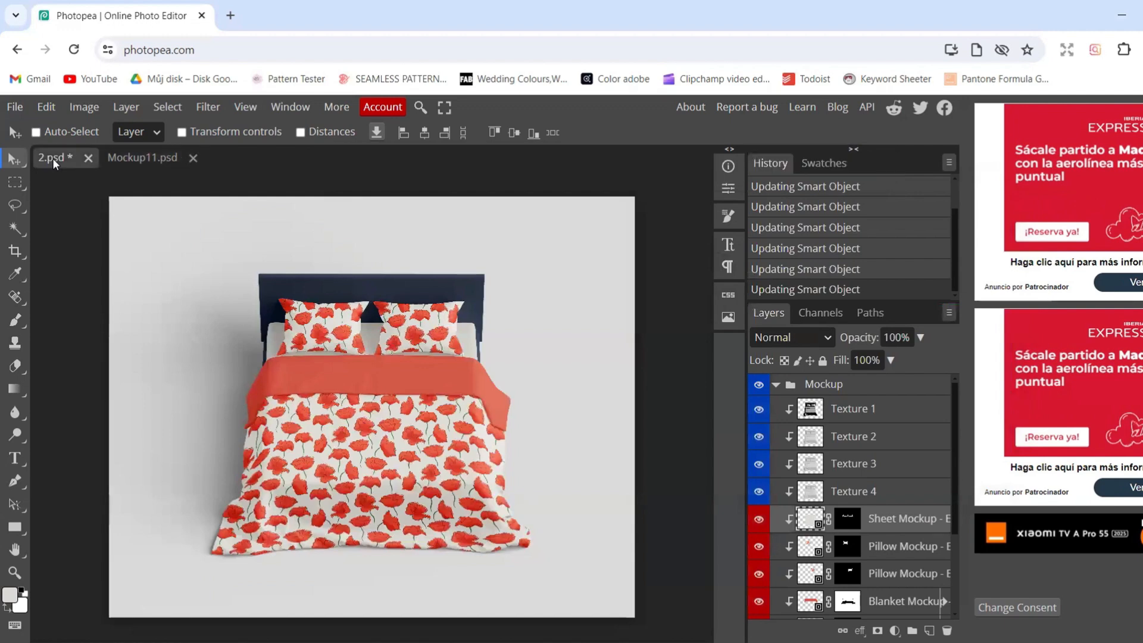
scroll(893, 566, down, 2)
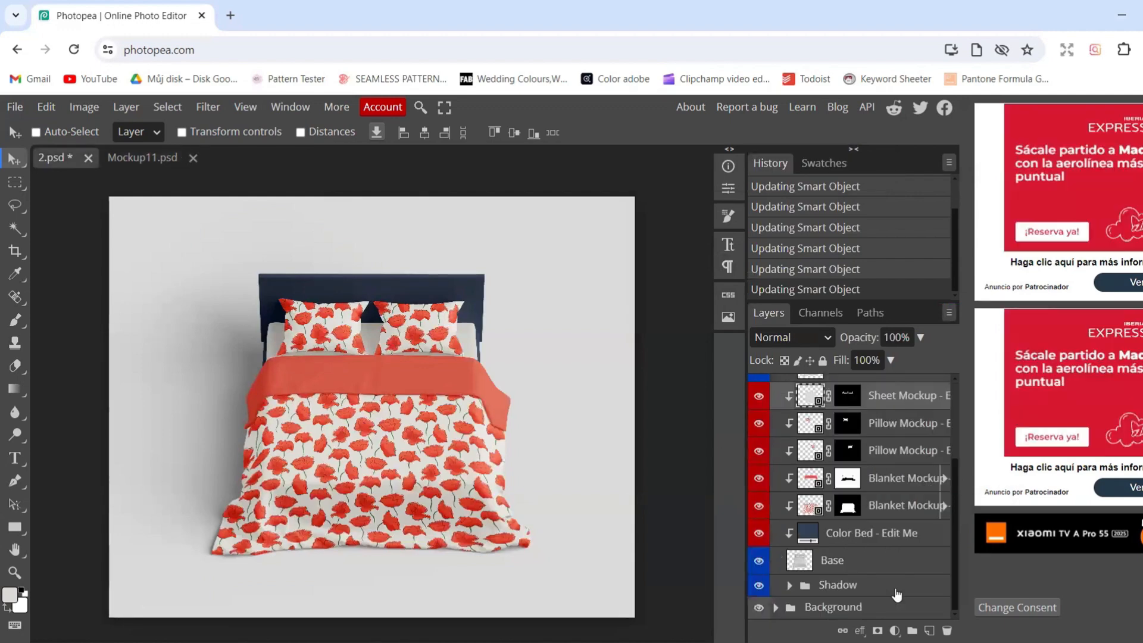
Set the Color Bed fill layer to the dark brown 311d0e
double_click(808, 533)
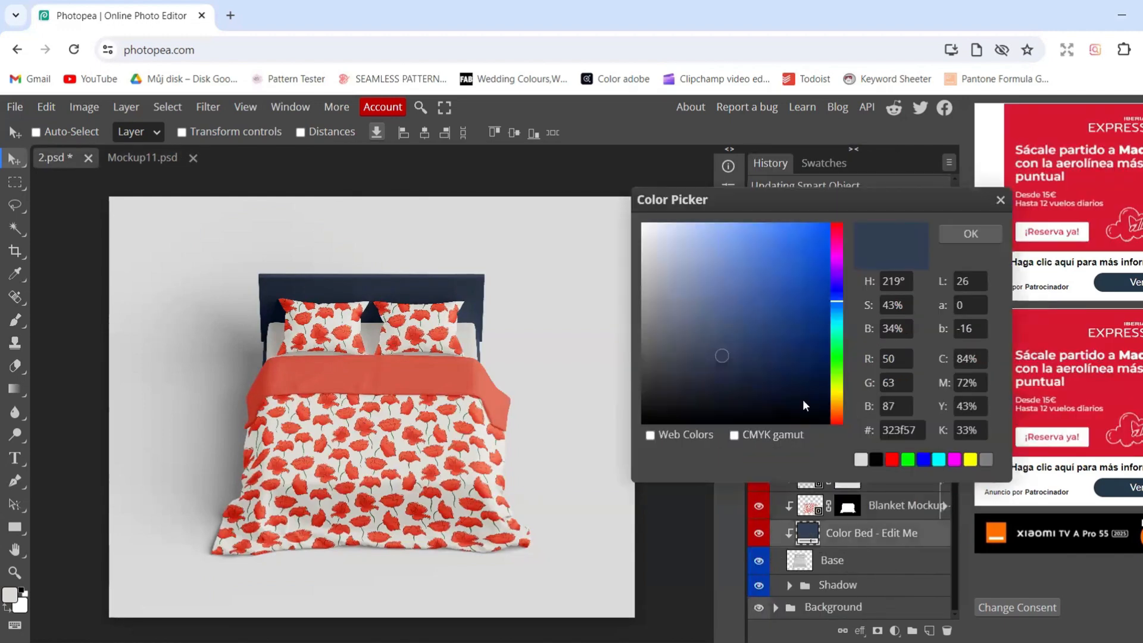
drag(838, 405, 838, 410)
click(705, 385)
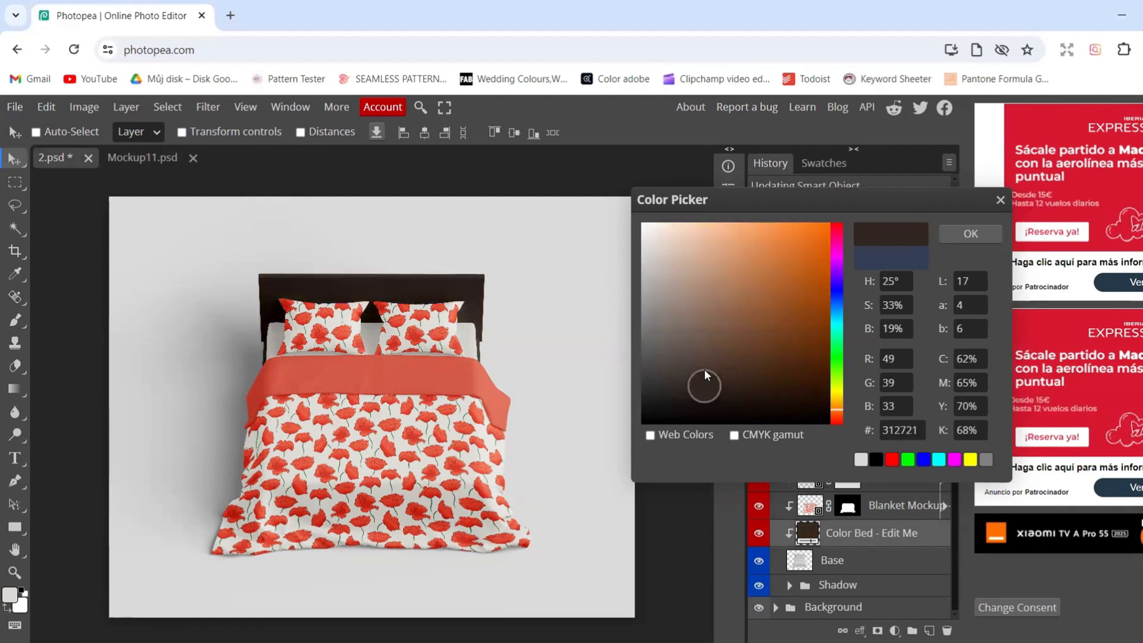
click(704, 370)
click(753, 375)
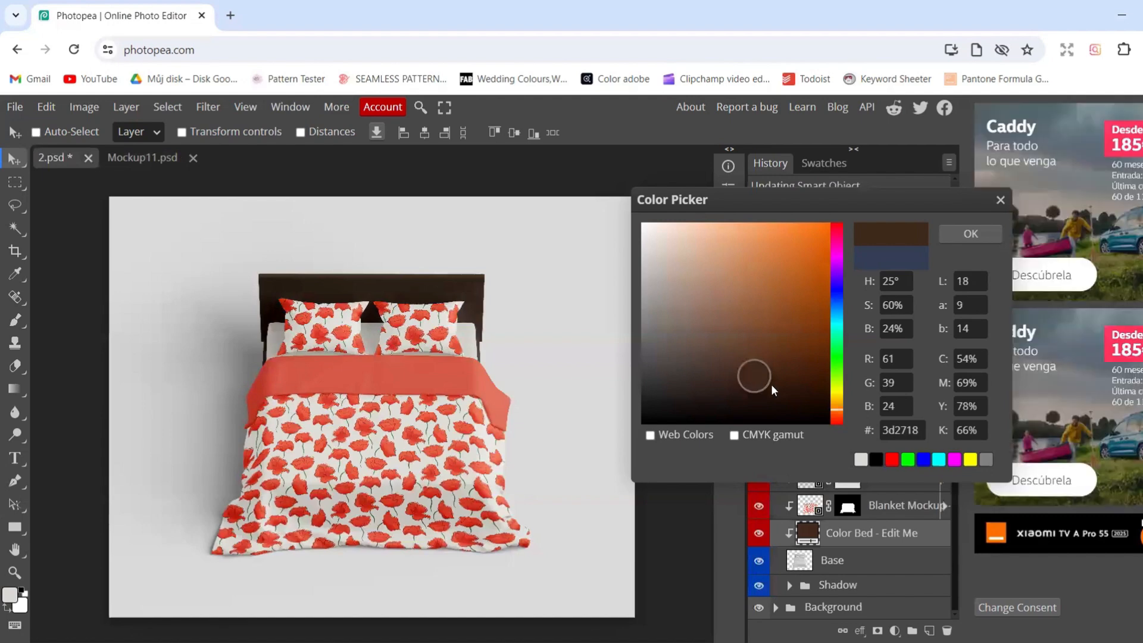
click(774, 385)
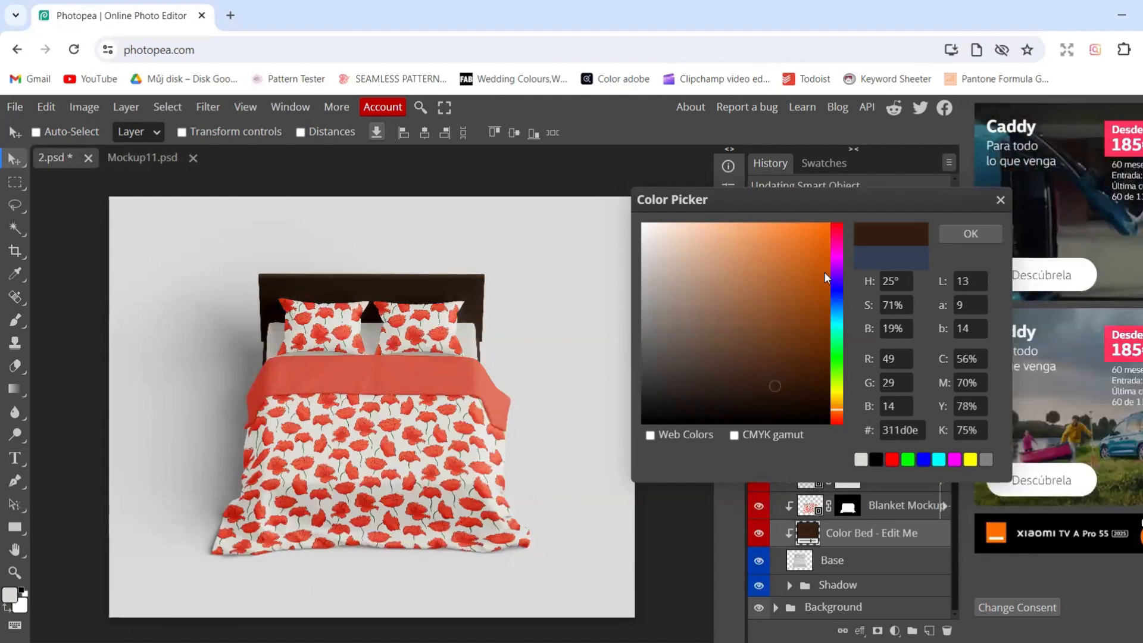
click(971, 234)
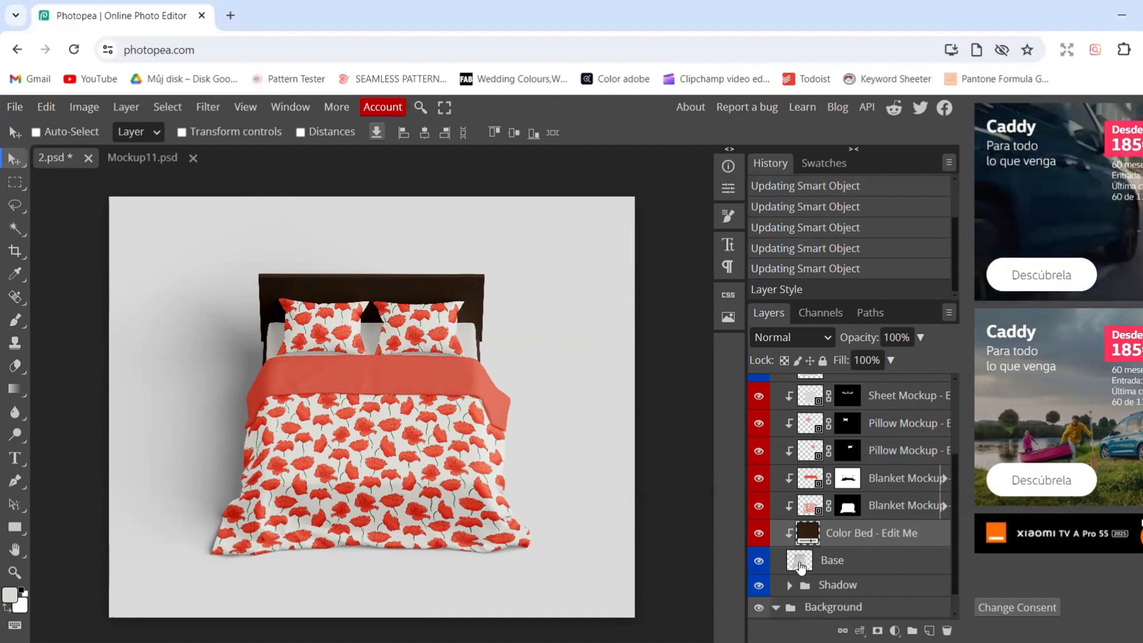
Expand the Background group and set its Color Fill 1 layer to the pale lavender b1b4e7
click(776, 607)
double_click(797, 605)
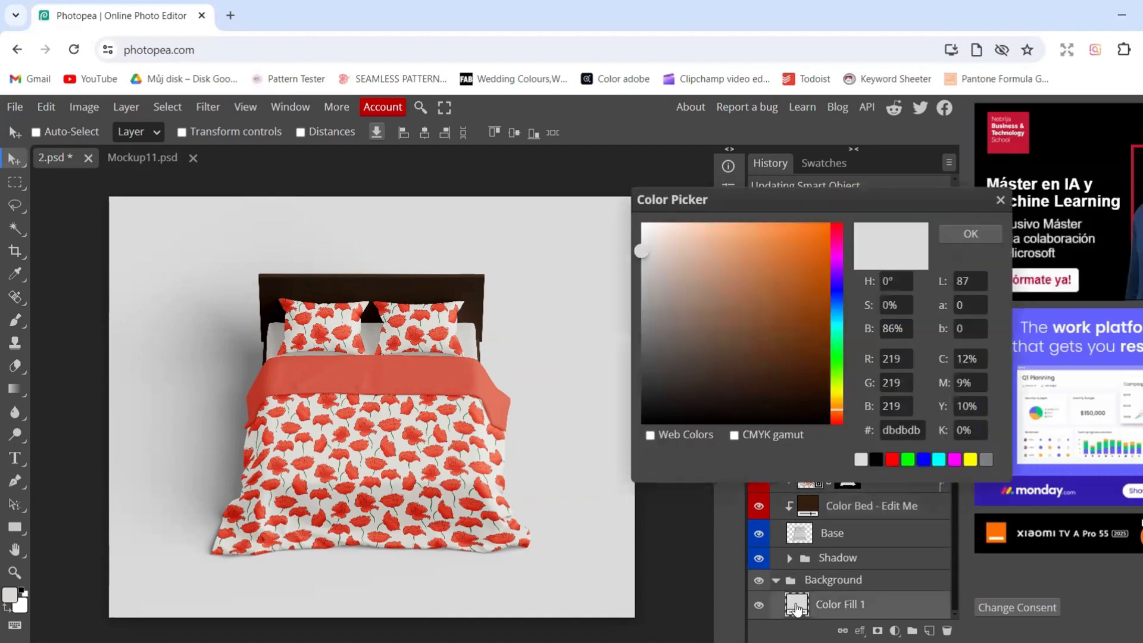
click(834, 292)
click(689, 262)
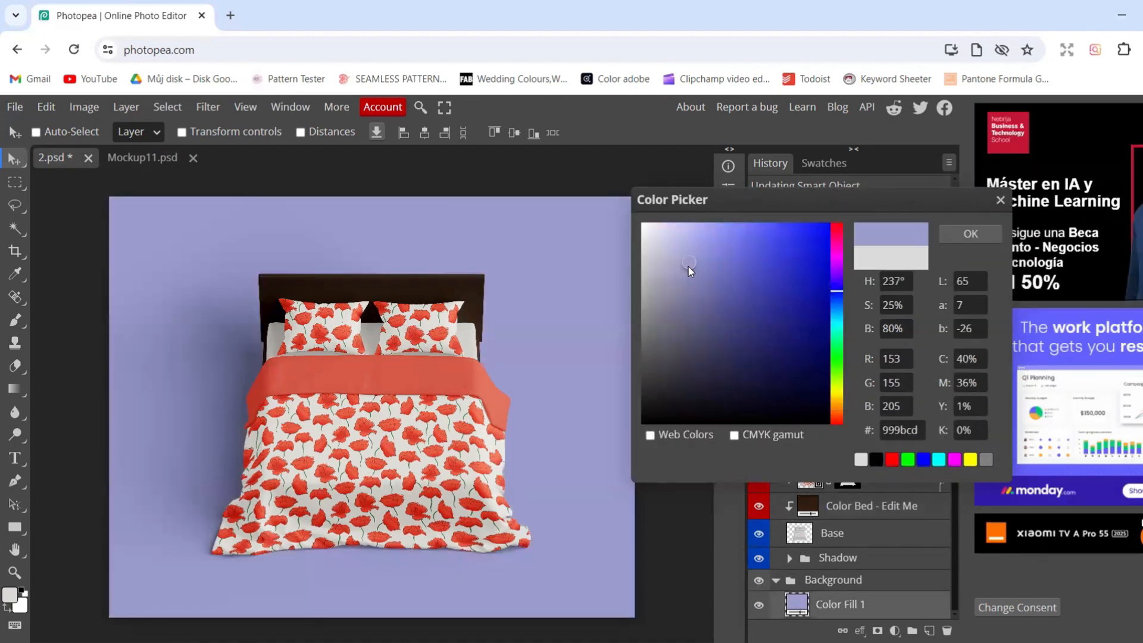
click(685, 233)
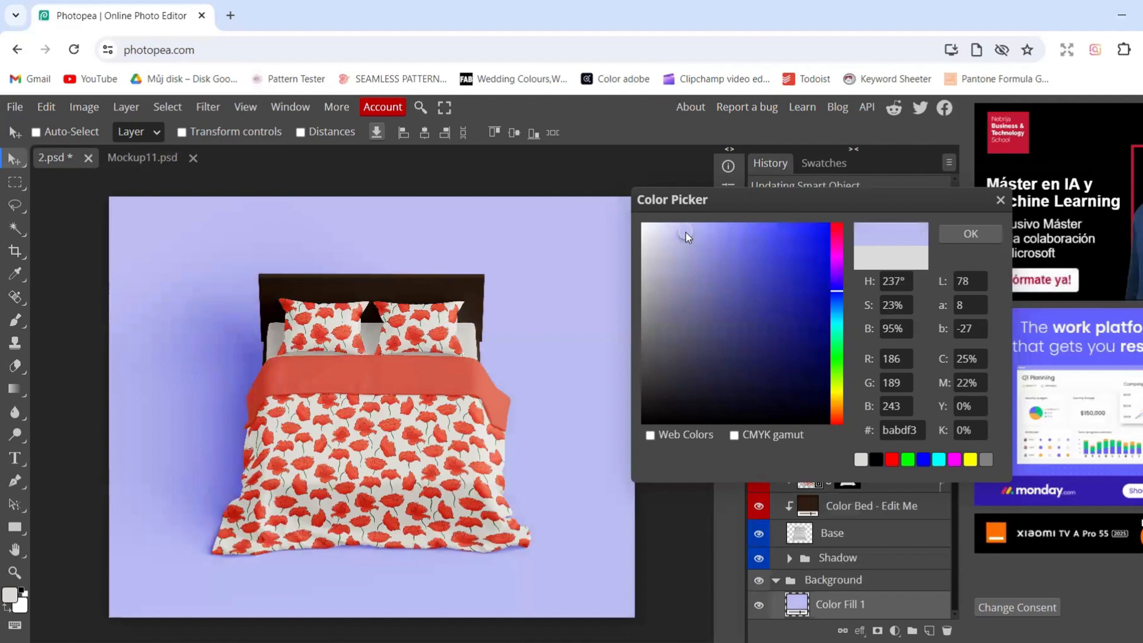
click(685, 240)
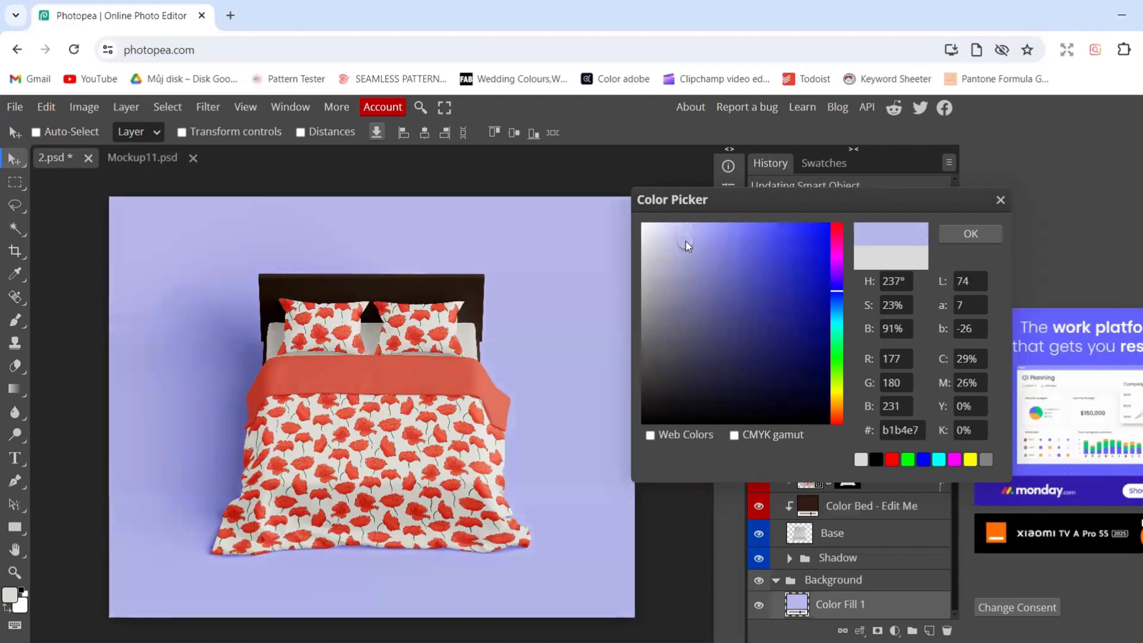
click(969, 233)
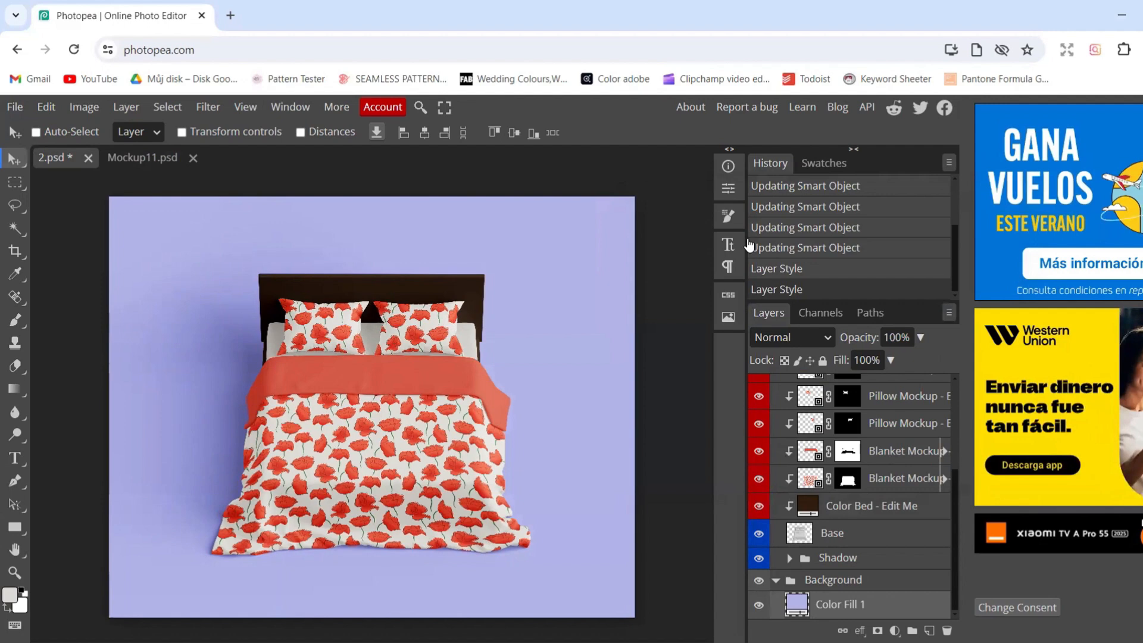
Export the finished bedding mockup as a JPG named "Bed linen mockup"
key(ctrl+s)
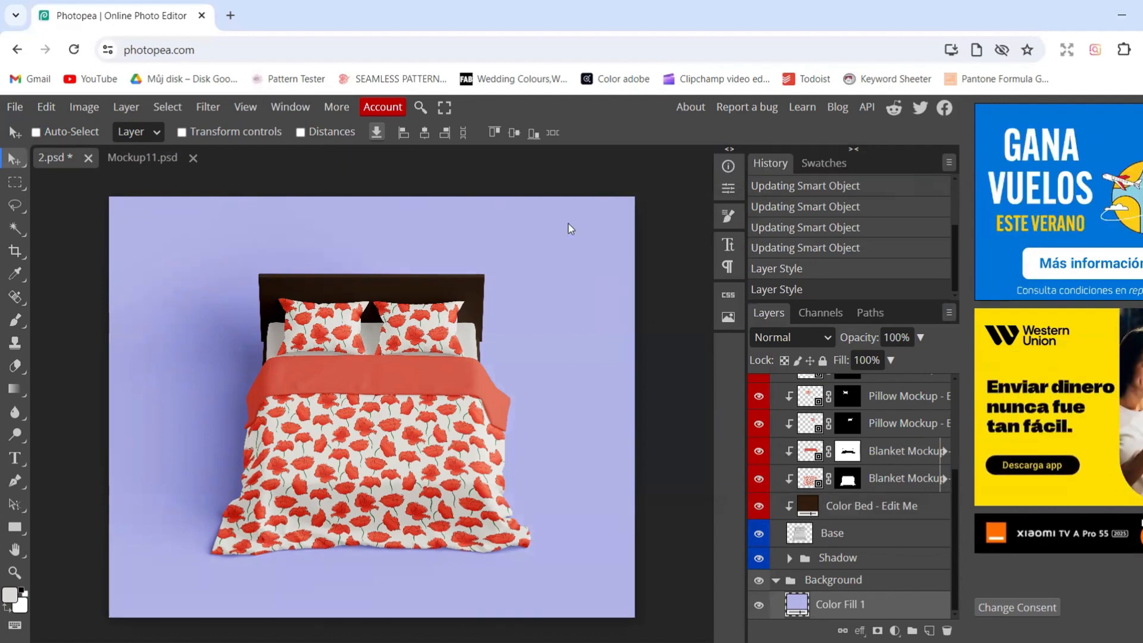
click(15, 108)
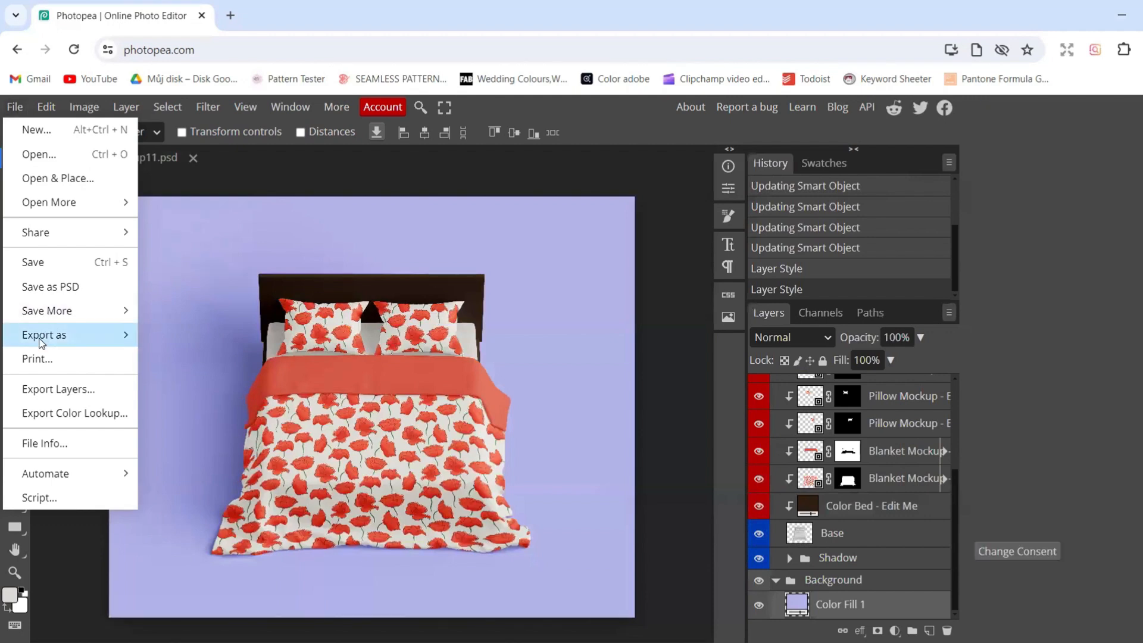
mouse_move(74, 335)
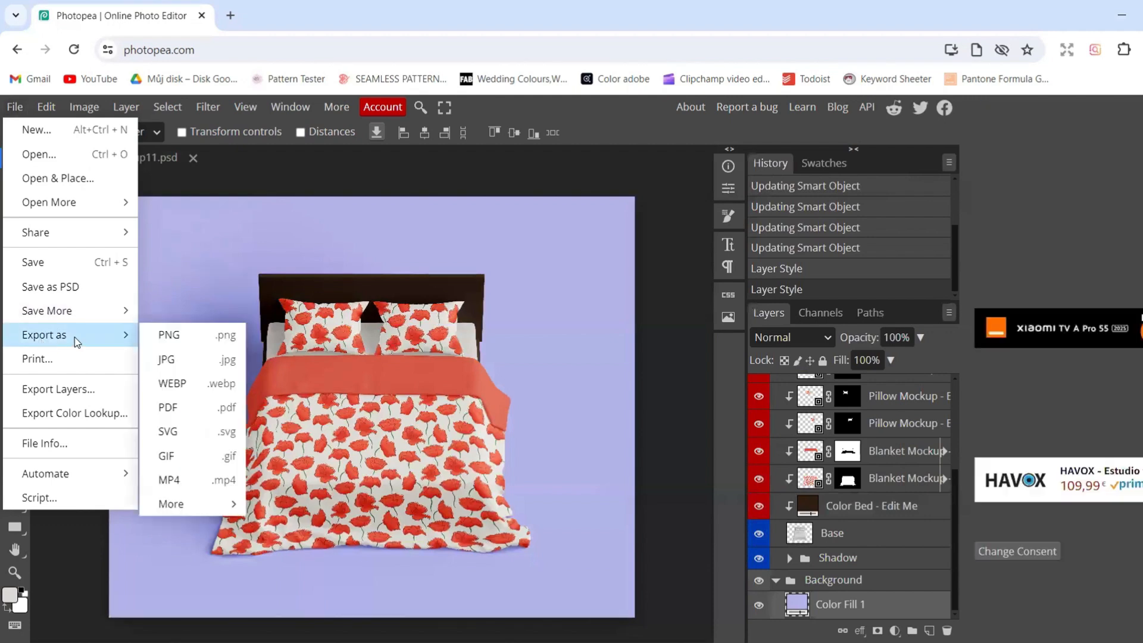
click(170, 361)
double_click(552, 198)
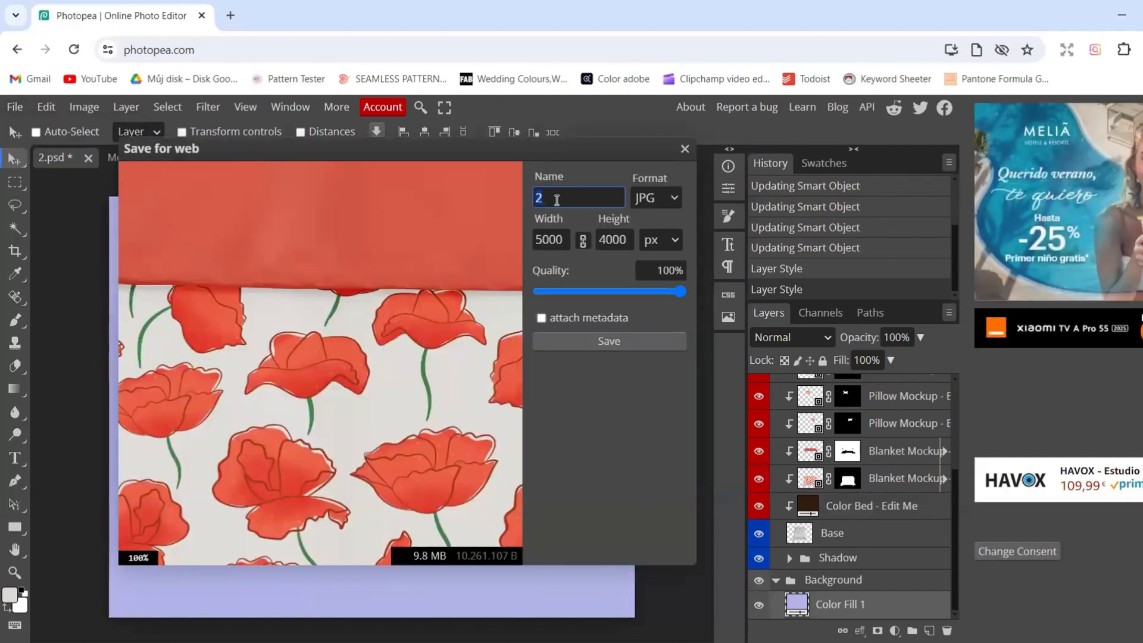
text(Bed linen mockup)
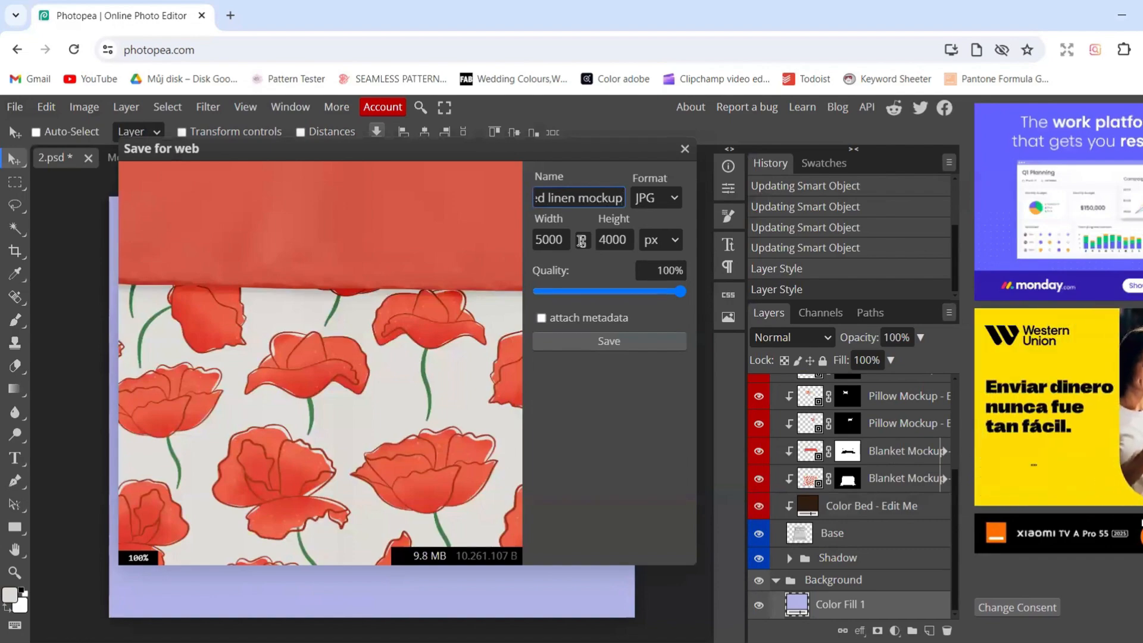
click(605, 344)
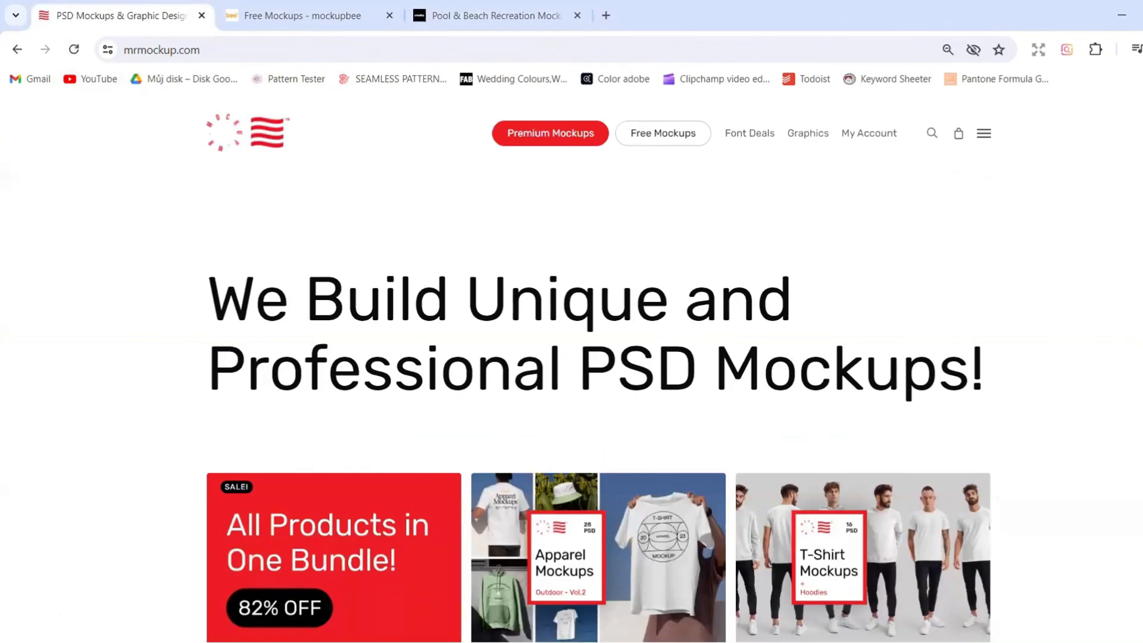
Browse the mockup listings on mrmockup.com, the free mockups on mockupbee.com and the Pool & Beach Recreation mockups on creatsy.com
scroll(571, 357, down, 15)
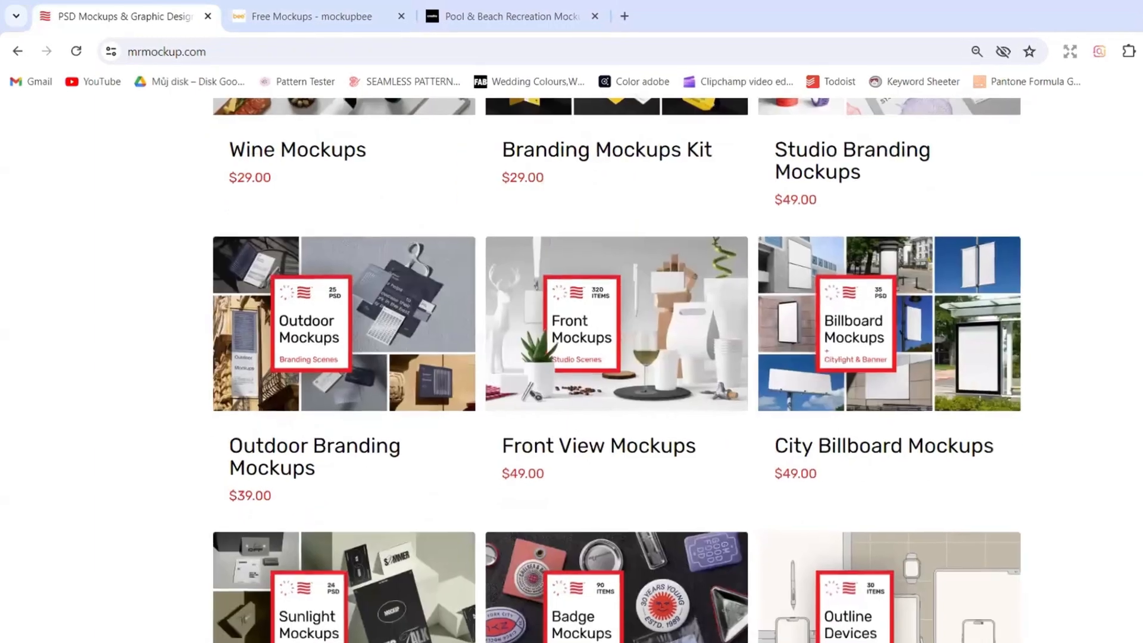
scroll(571, 357, down, 20)
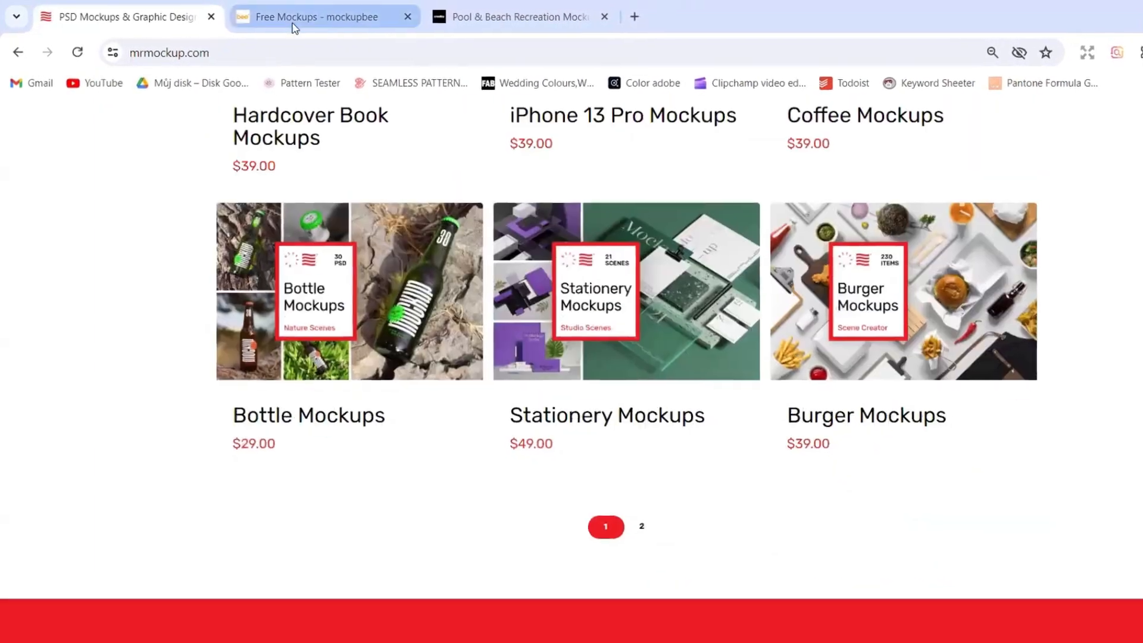
click(293, 25)
scroll(1106, 246, down, 6)
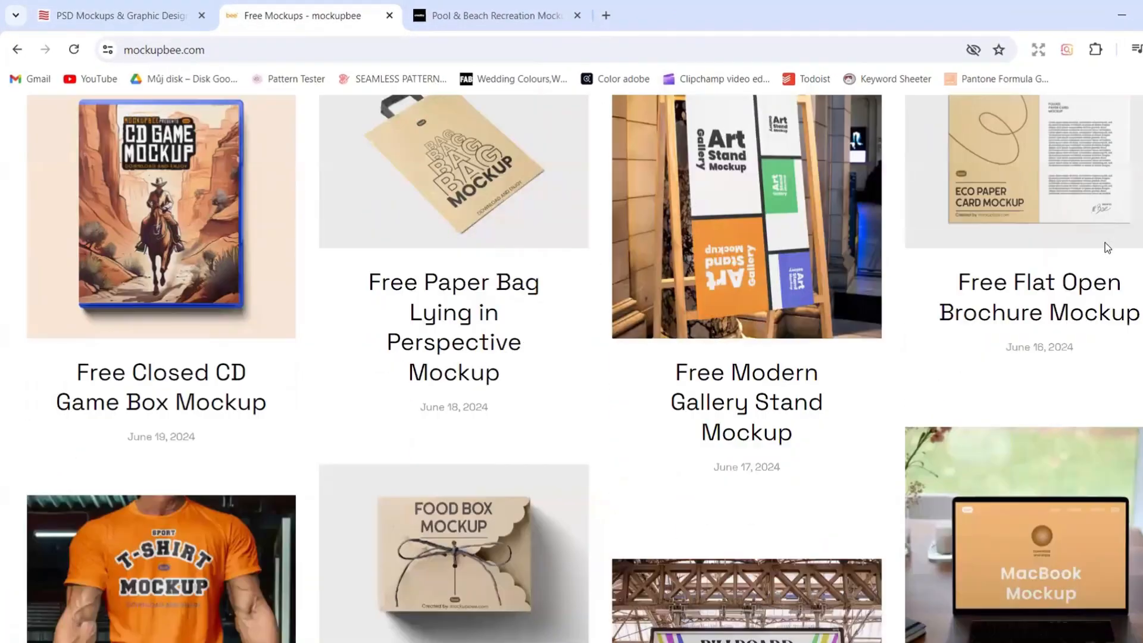
scroll(1104, 248, down, 4)
scroll(1106, 249, down, 12)
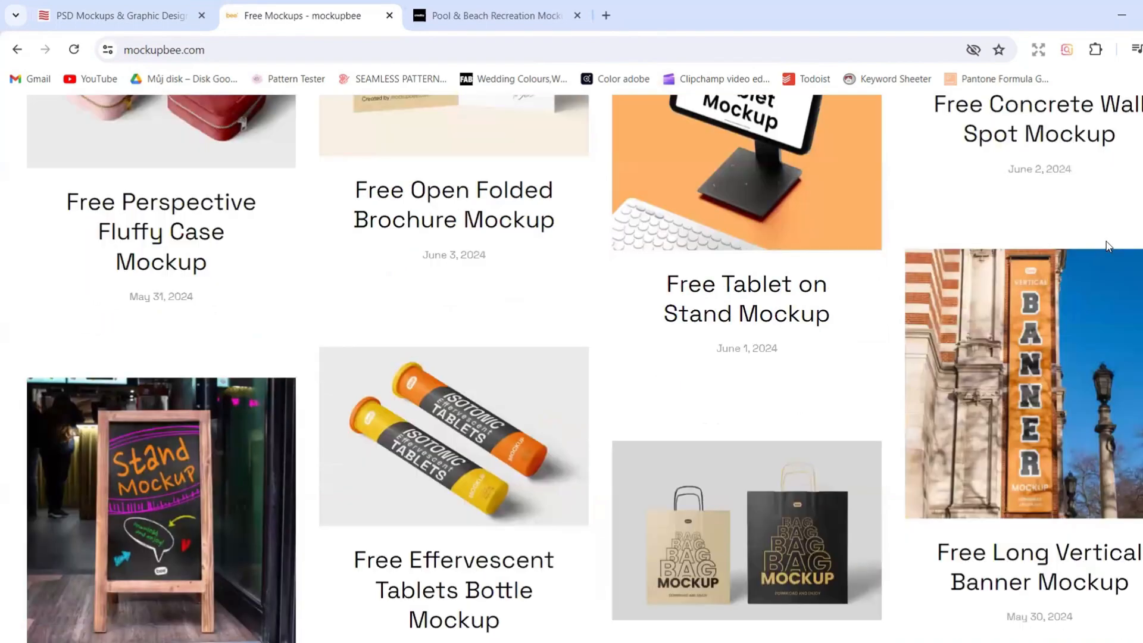
click(491, 7)
scroll(1080, 229, down, 15)
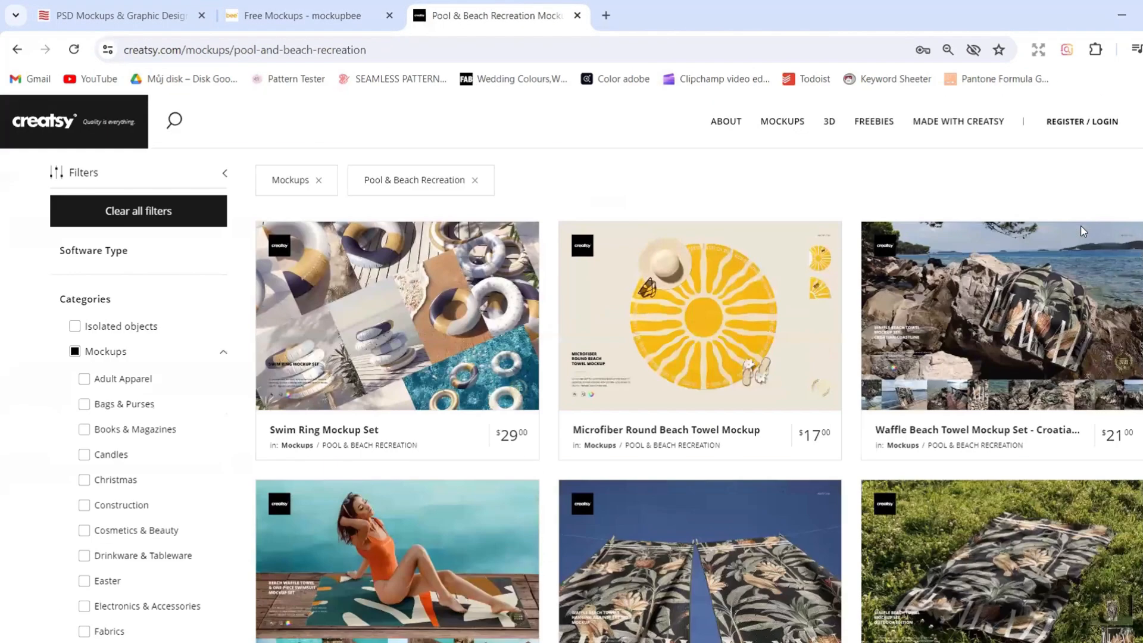
scroll(1082, 232, down, 5)
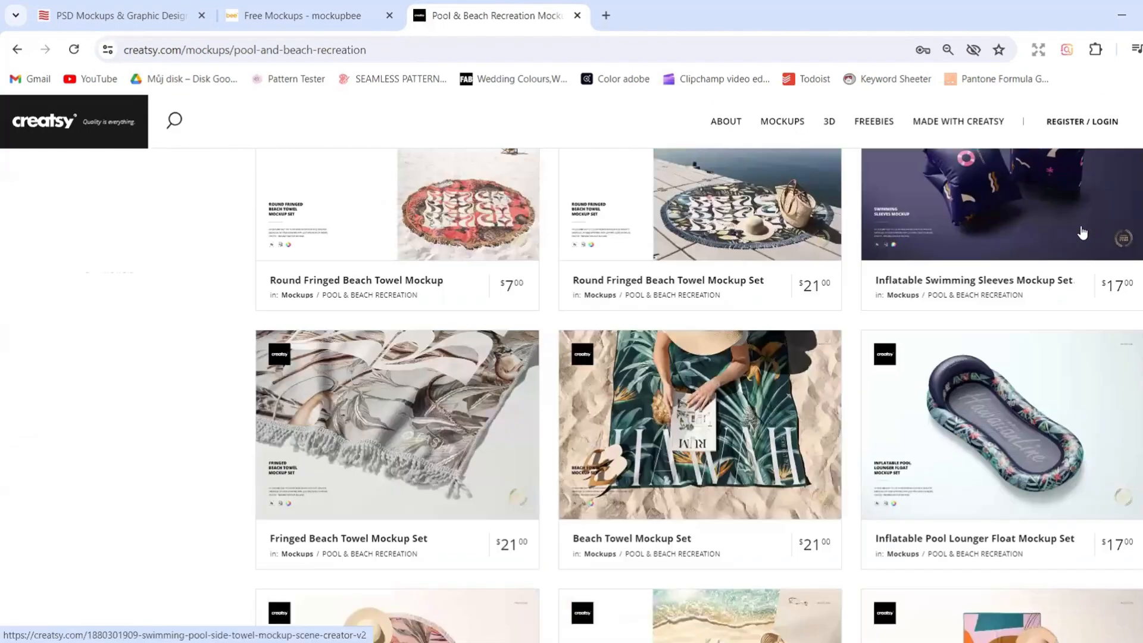